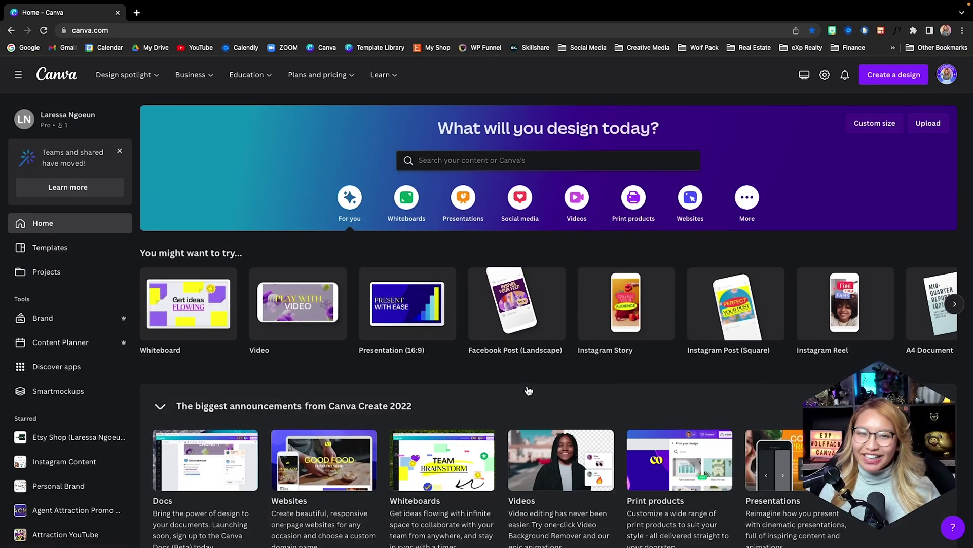
Step: Create a blank 1920 × 1080 video design from the Video card on the home page
{"action": "left_click", "coordinate": [319, 355]}
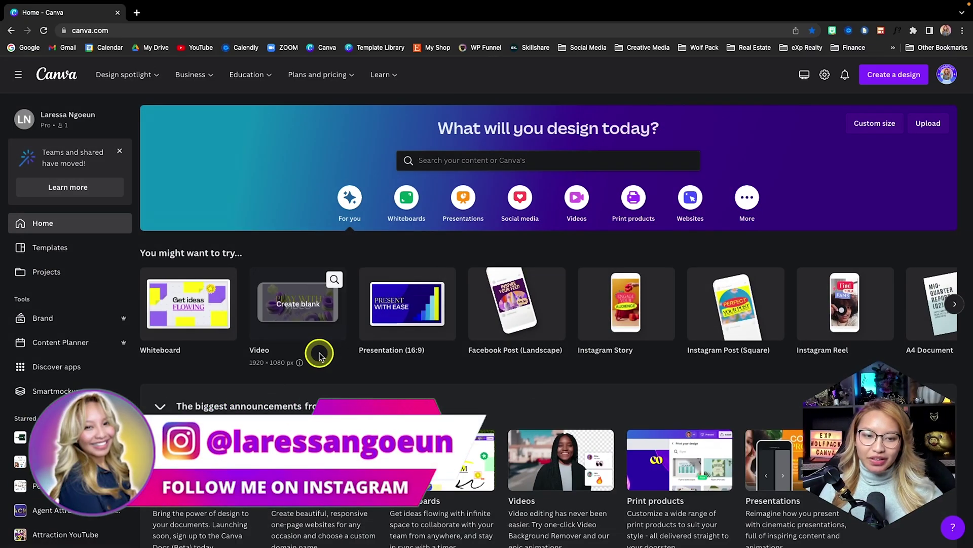
{"action": "left_click", "coordinate": [311, 312]}
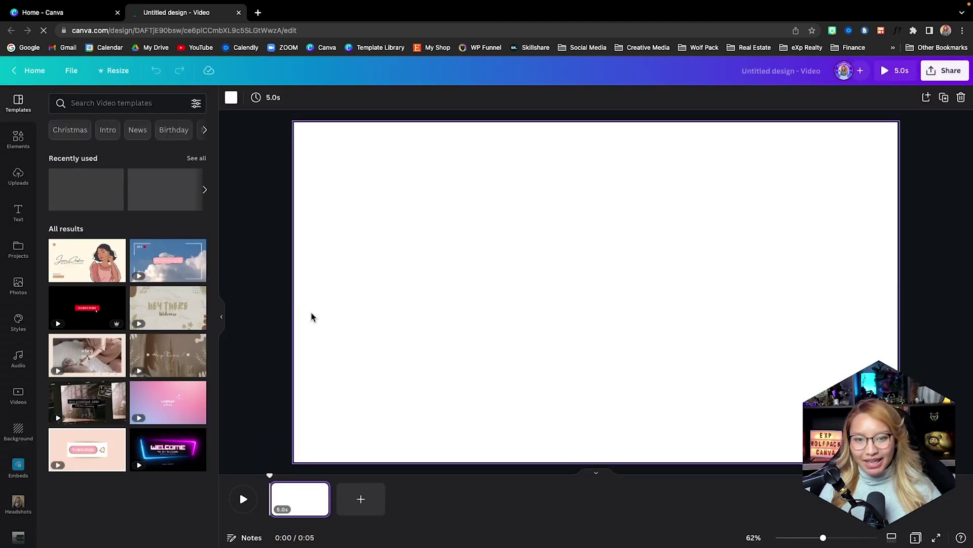
Step: Look through Uploads, then show the Videos library with Aerial Shots, Nature, Business and Beach clips
{"action": "left_click", "coordinate": [255, 227]}
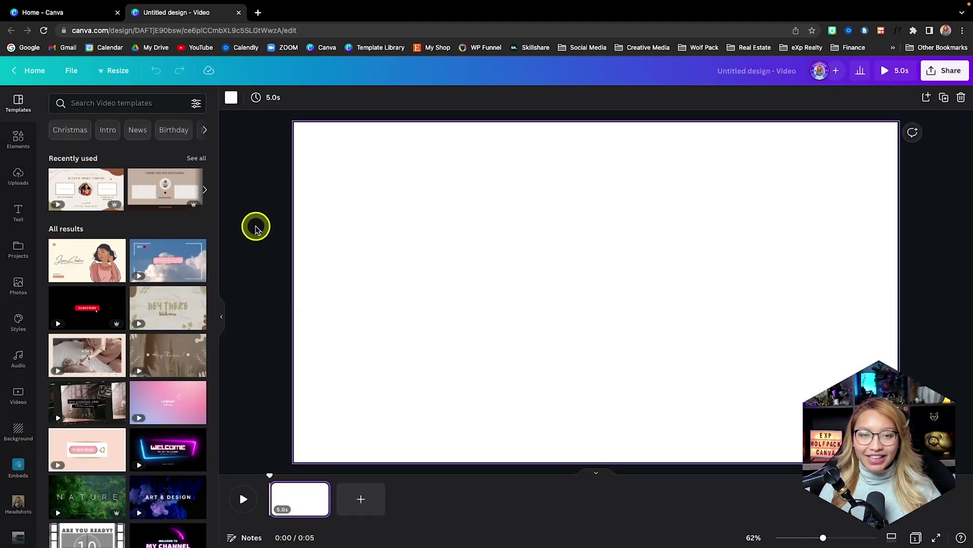
{"action": "left_click", "coordinate": [19, 178]}
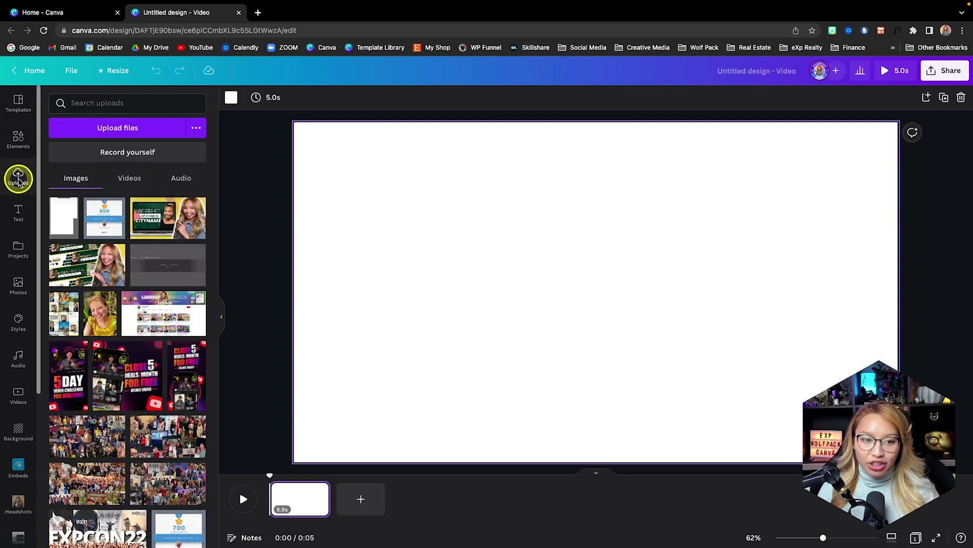
{"action": "scroll", "coordinate": [18, 373], "scroll_direction": "down", "scroll_amount": 1}
{"action": "left_click", "coordinate": [19, 361]}
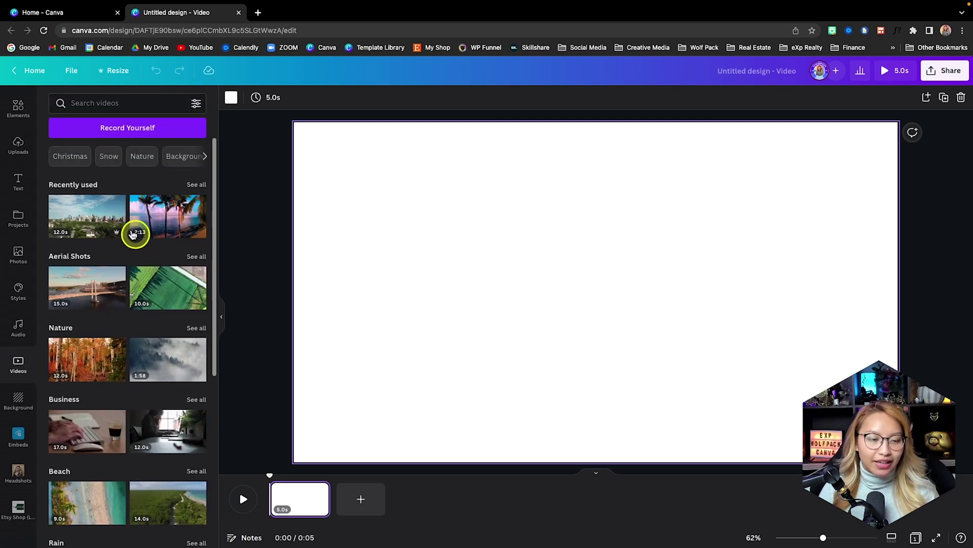
Step: Drop the aerial city skyline clip onto the page and trim it from 12.0s to 7.5s
{"action": "left_click_drag", "start_coordinate": [120, 218], "coordinate": [294, 211]}
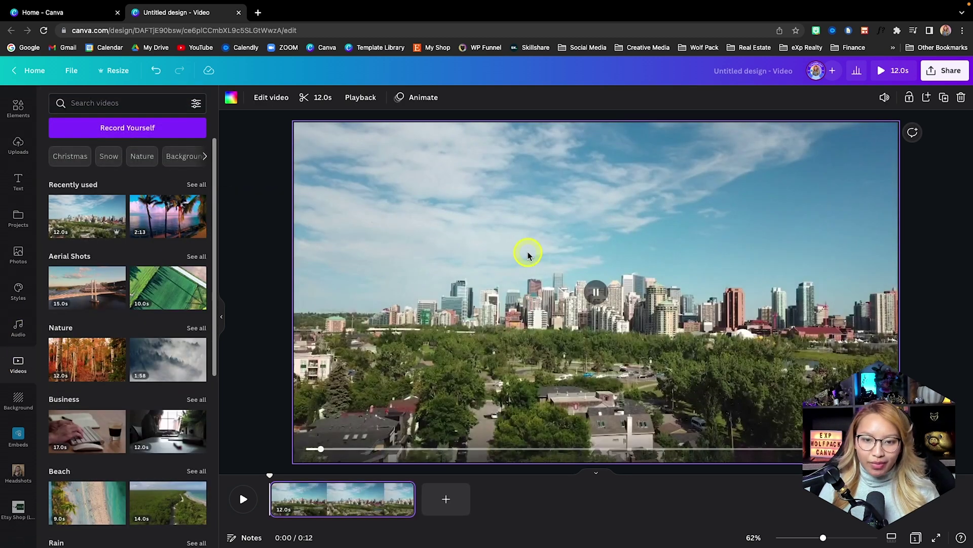
{"action": "left_click", "coordinate": [324, 96]}
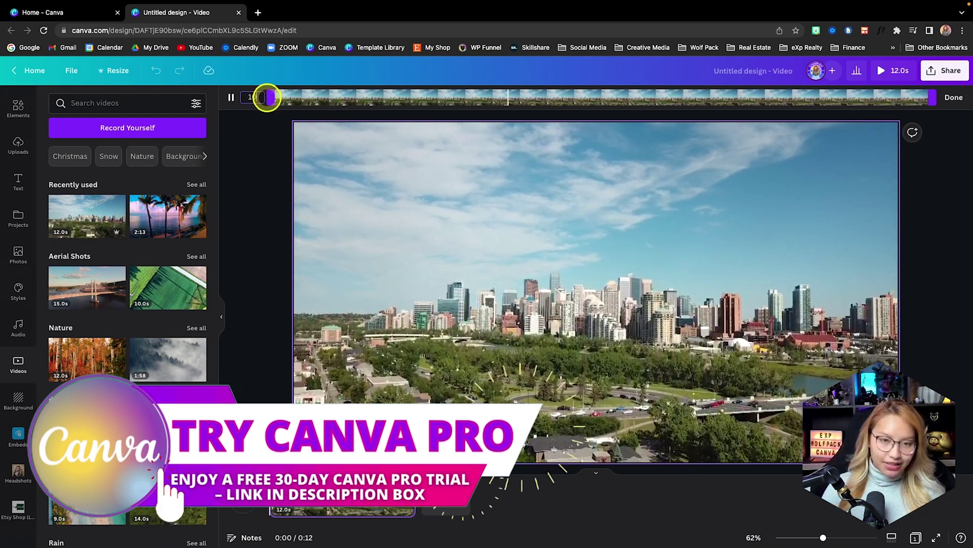
{"action": "type", "text": "10"}
{"action": "key", "text": "Return"}
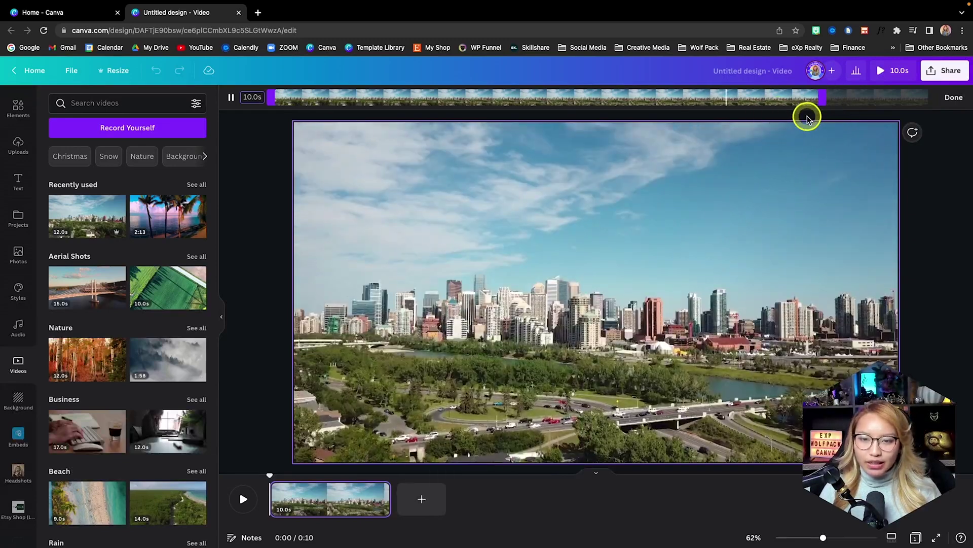
{"action": "left_click_drag", "start_coordinate": [819, 97], "coordinate": [778, 97]}
{"action": "left_click_drag", "start_coordinate": [716, 96], "coordinate": [685, 98]}
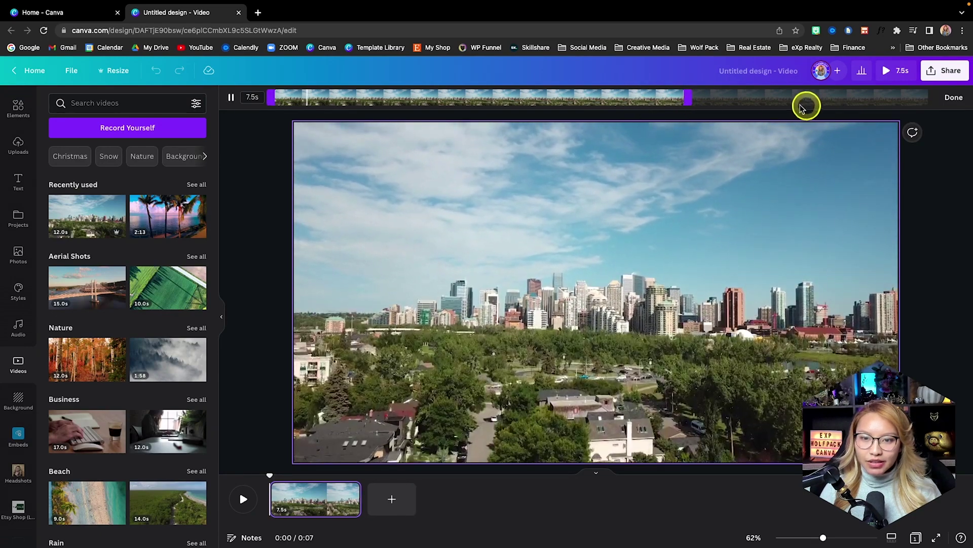
{"action": "left_click", "coordinate": [952, 99]}
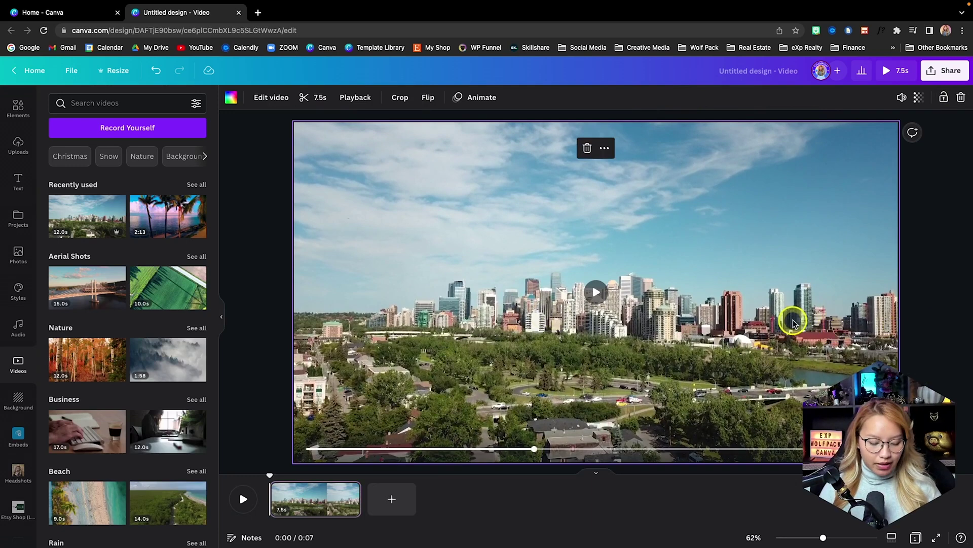
Step: Stretch a square over the whole page, fill it dark green and set transparency to 75
{"action": "key", "text": "r"}
{"action": "left_click_drag", "start_coordinate": [600, 324], "coordinate": [899, 461]}
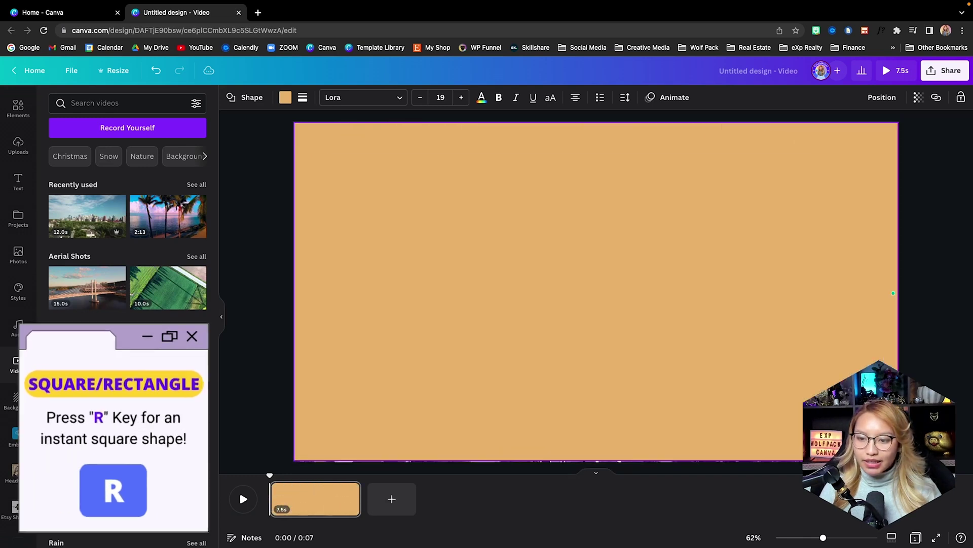
{"action": "left_click", "coordinate": [285, 99]}
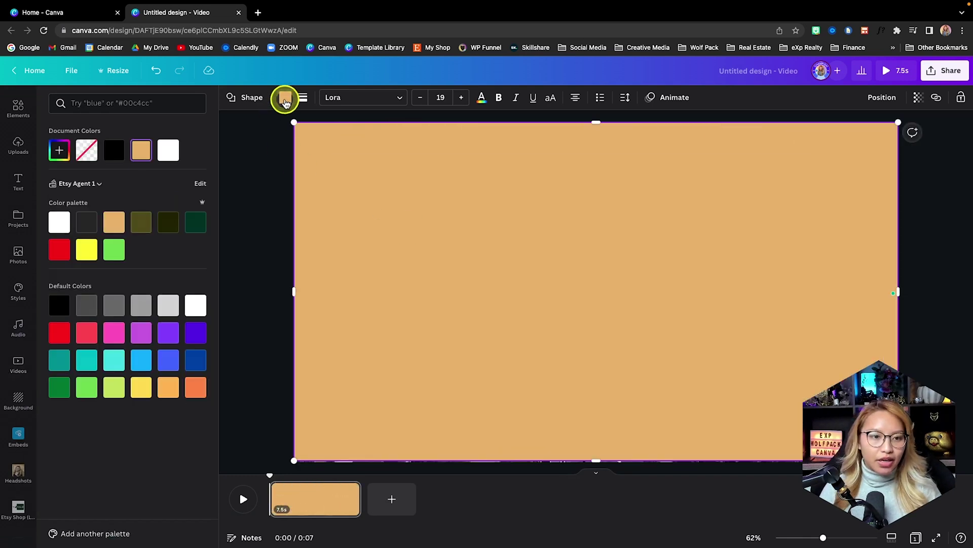
{"action": "left_click", "coordinate": [196, 223]}
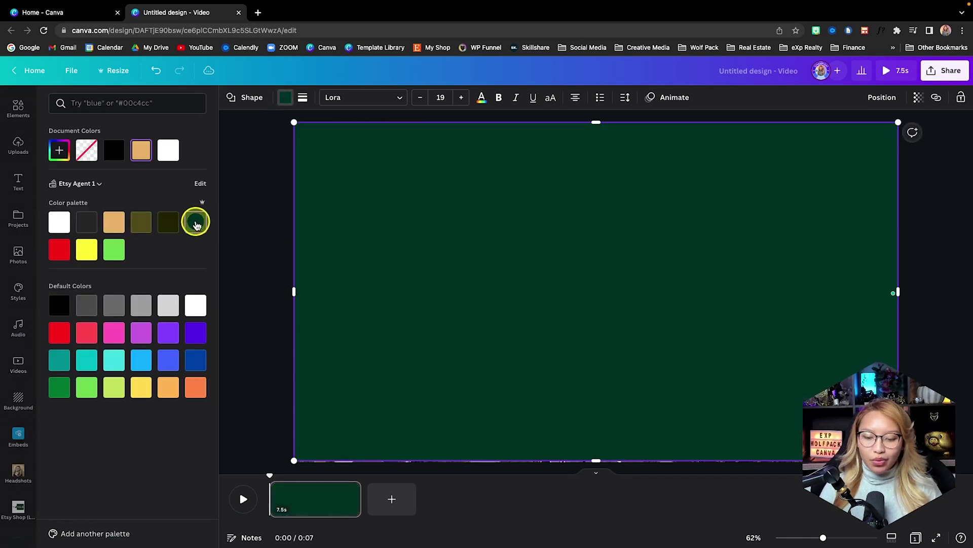
{"action": "left_click", "coordinate": [921, 99]}
{"action": "left_click_drag", "start_coordinate": [916, 140], "coordinate": [885, 141]}
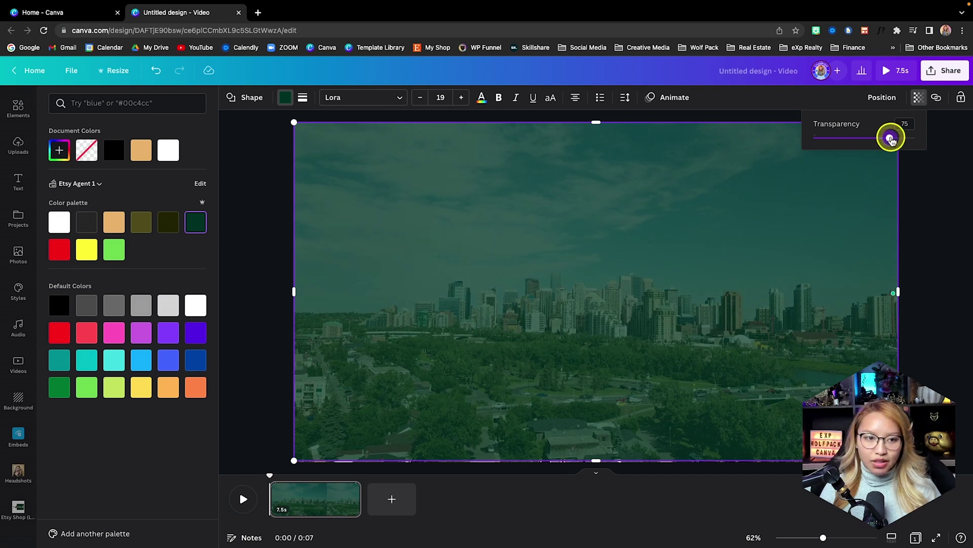
{"action": "left_click", "coordinate": [920, 245]}
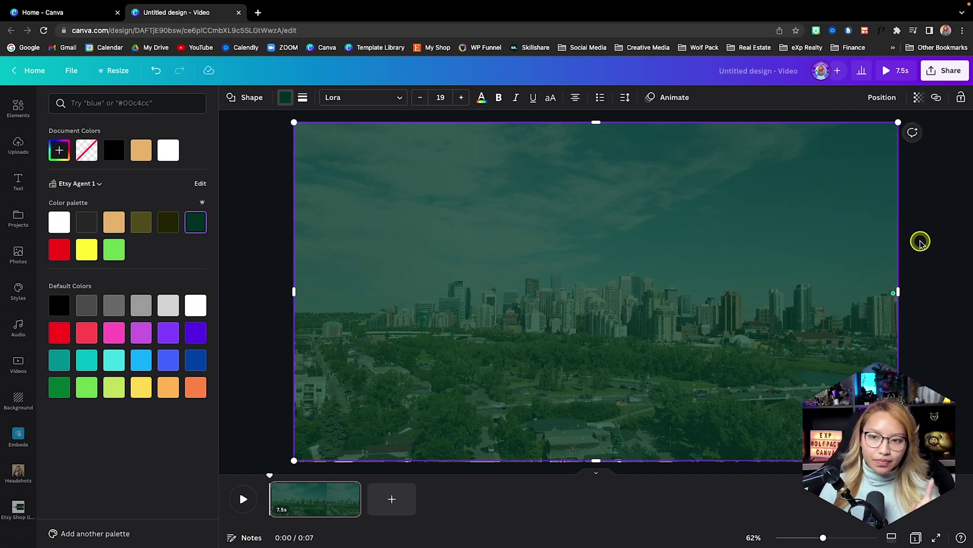
Step: Add a smiling woman's headshot in a black top from the Headshots app to the page centre
{"action": "left_click", "coordinate": [21, 469]}
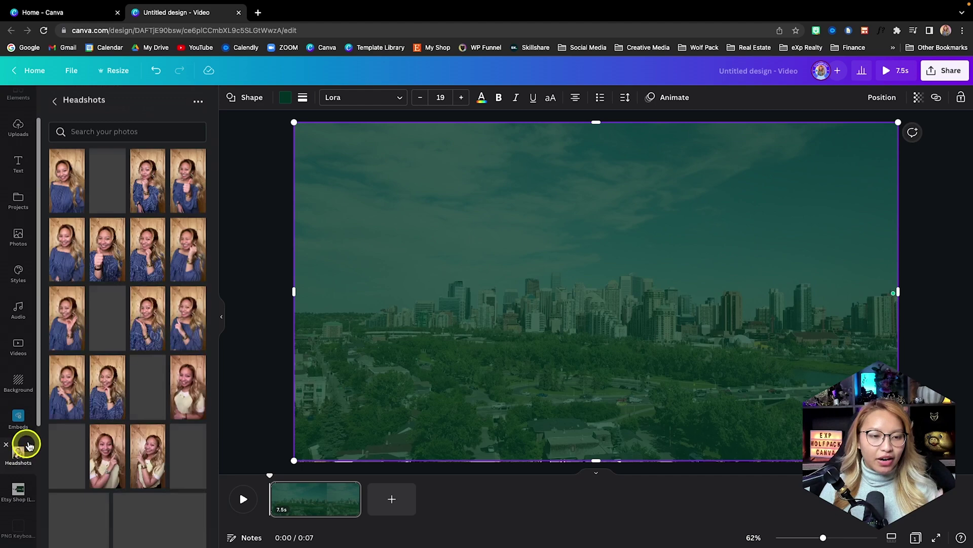
{"action": "scroll", "coordinate": [115, 408], "scroll_direction": "down", "scroll_amount": 5}
{"action": "scroll", "coordinate": [117, 416], "scroll_direction": "down", "scroll_amount": 10}
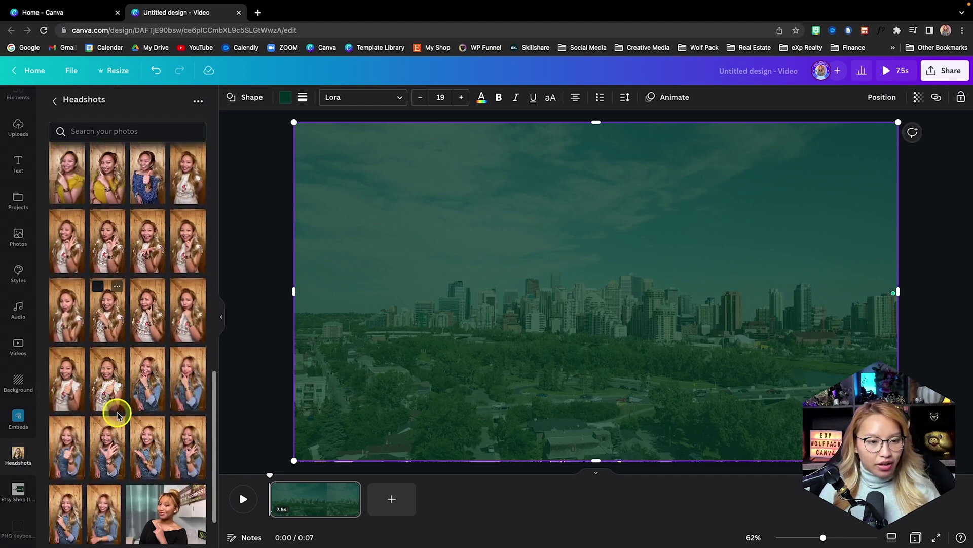
{"action": "scroll", "coordinate": [118, 417], "scroll_direction": "down", "scroll_amount": 10}
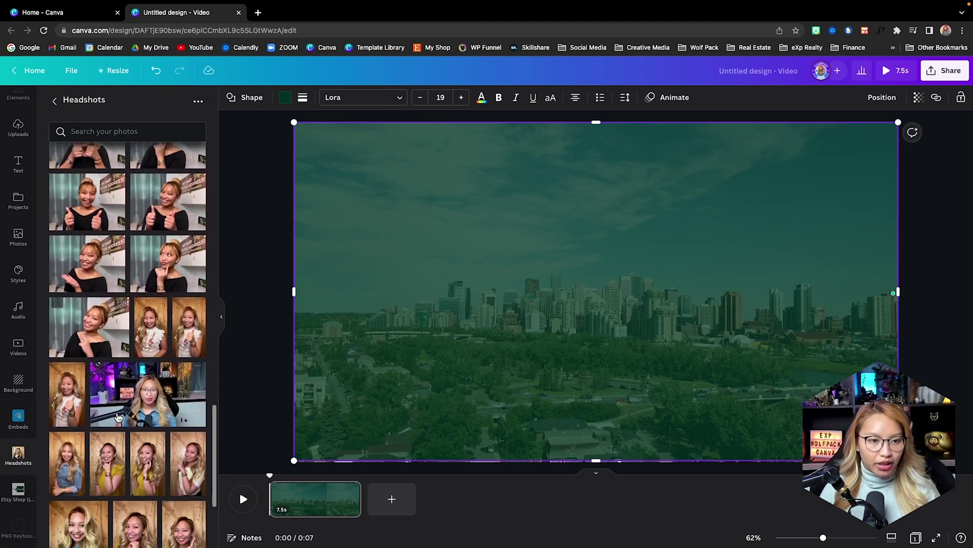
{"action": "scroll", "coordinate": [118, 416], "scroll_direction": "down", "scroll_amount": 1}
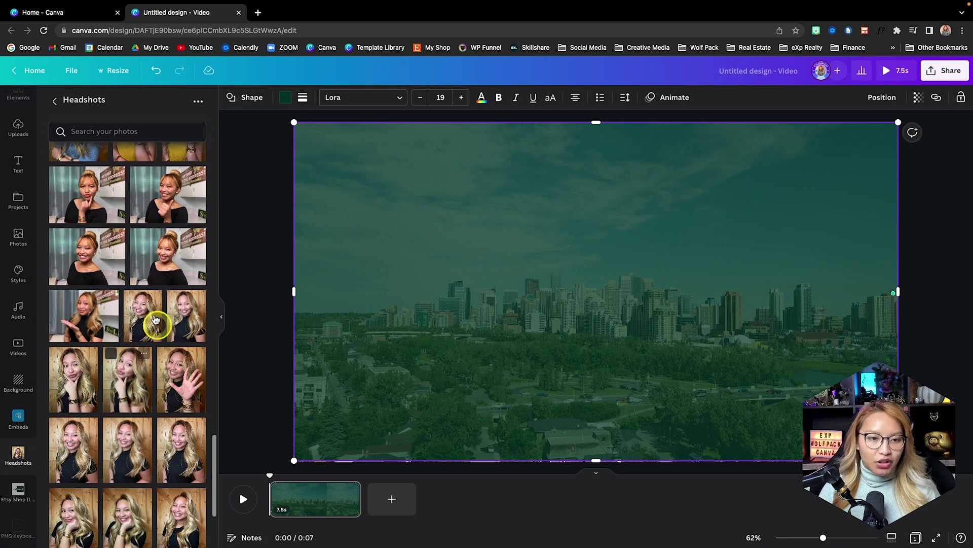
{"action": "left_click", "coordinate": [156, 255]}
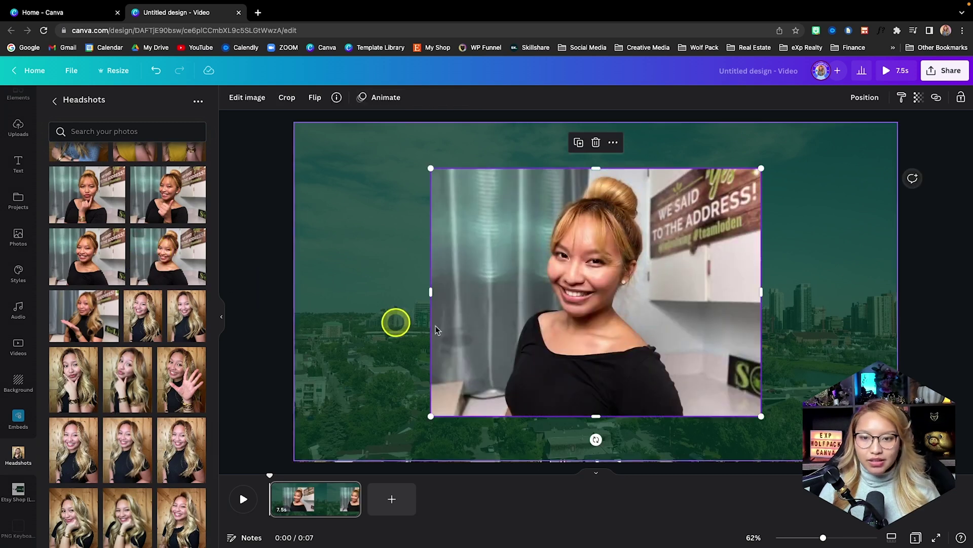
Step: Apply BG Remover to the headshot so the woman is cut out over the skyline
{"action": "left_click", "coordinate": [247, 98]}
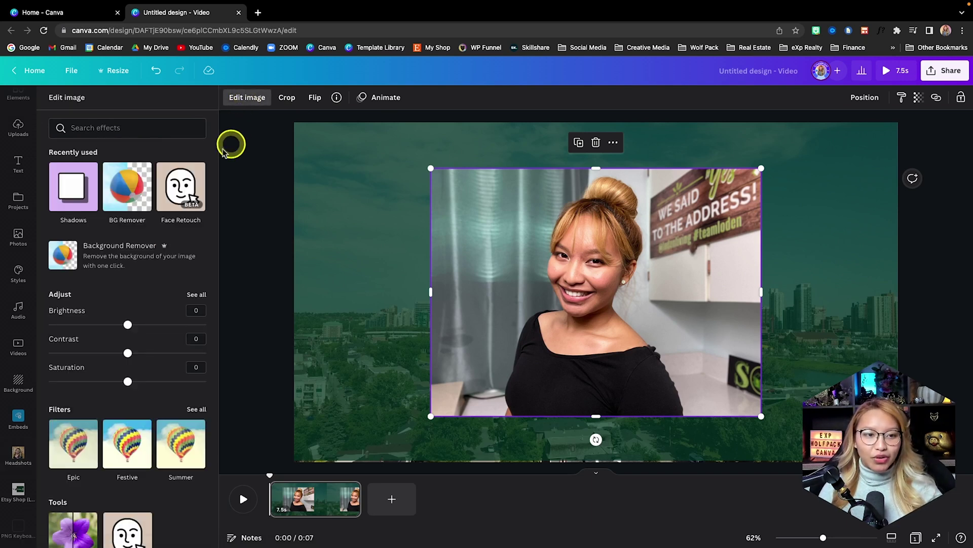
{"action": "left_click", "coordinate": [137, 201]}
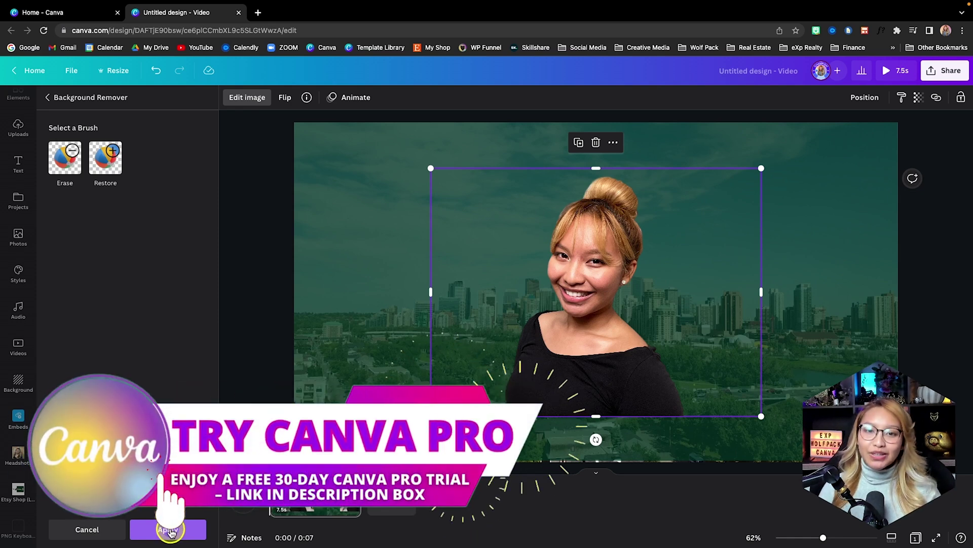
{"action": "left_click", "coordinate": [171, 530]}
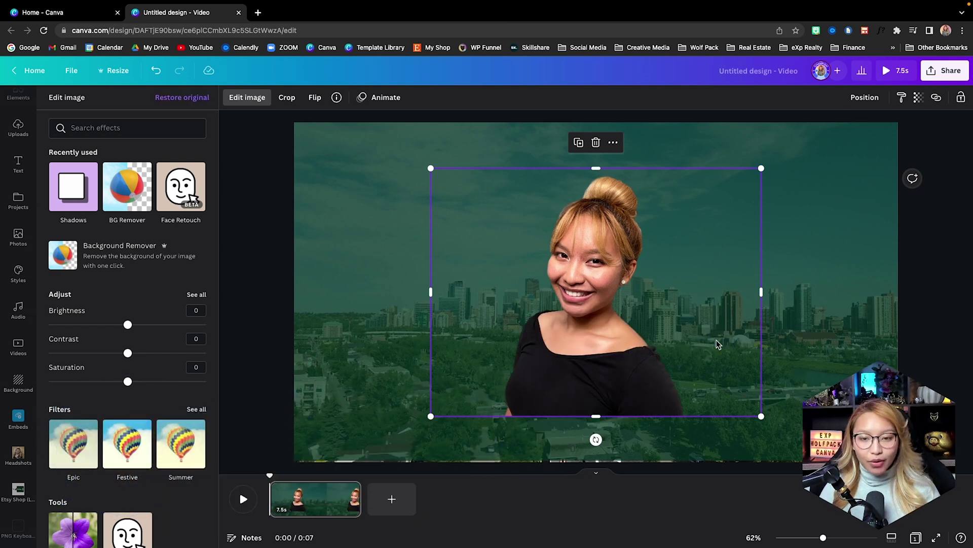
Step: Give the cut-out headshot a bottom-right drop shadow at 80 transparency and move it to the right side
{"action": "left_click", "coordinate": [929, 343]}
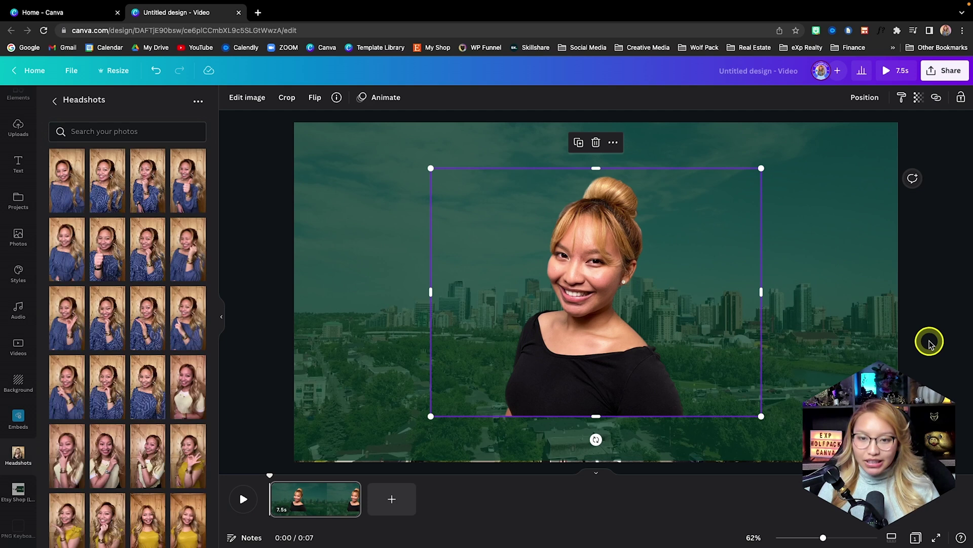
{"action": "left_click", "coordinate": [907, 337]}
{"action": "left_click", "coordinate": [603, 309]}
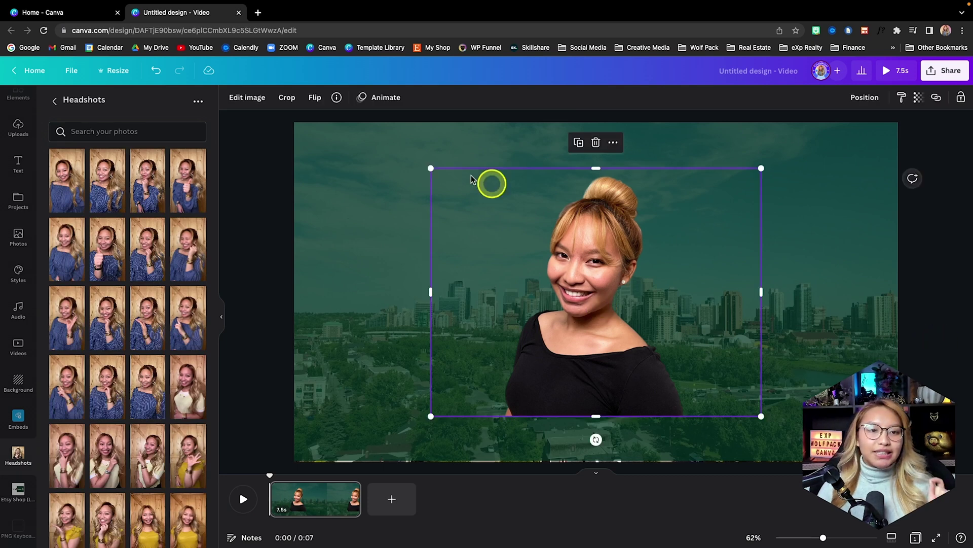
{"action": "left_click", "coordinate": [255, 97]}
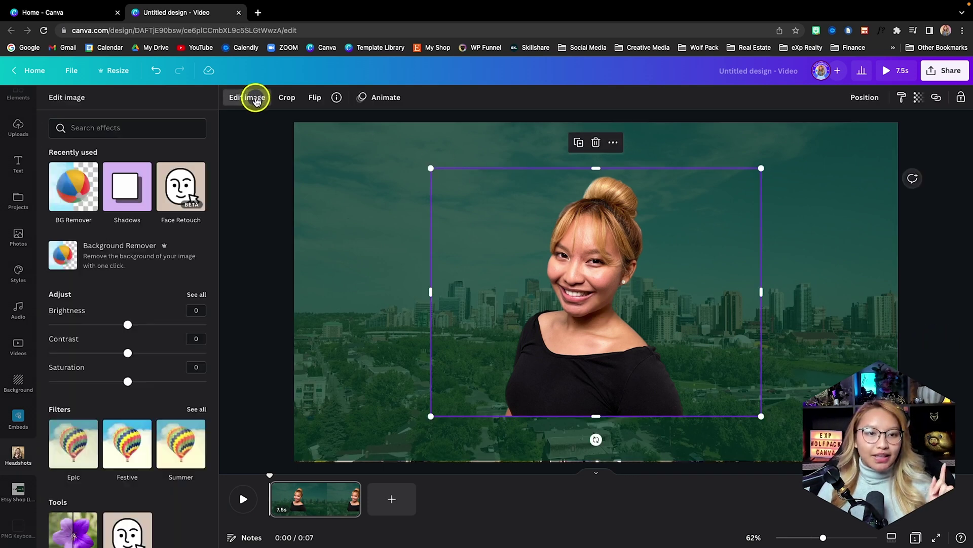
{"action": "left_click", "coordinate": [128, 208]}
{"action": "left_click", "coordinate": [174, 154]}
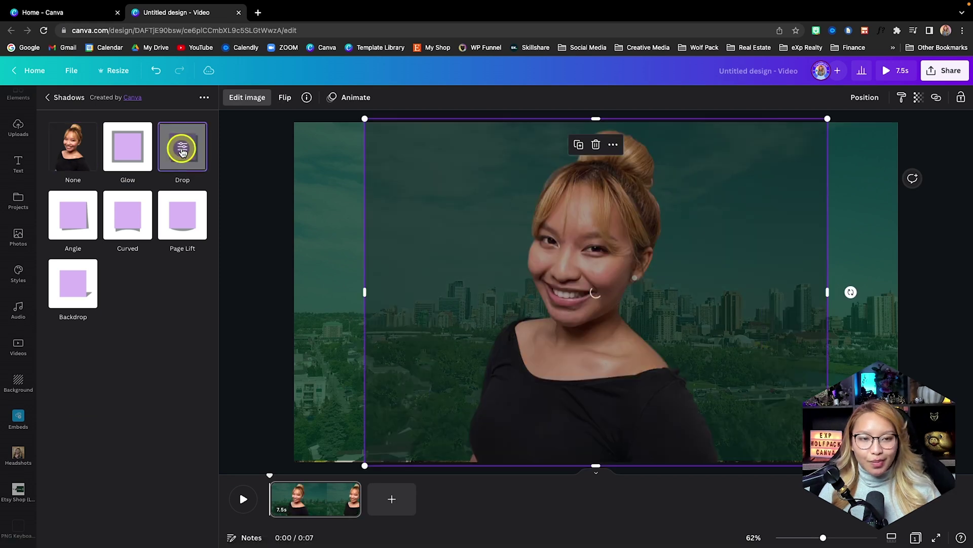
{"action": "left_click", "coordinate": [190, 153]}
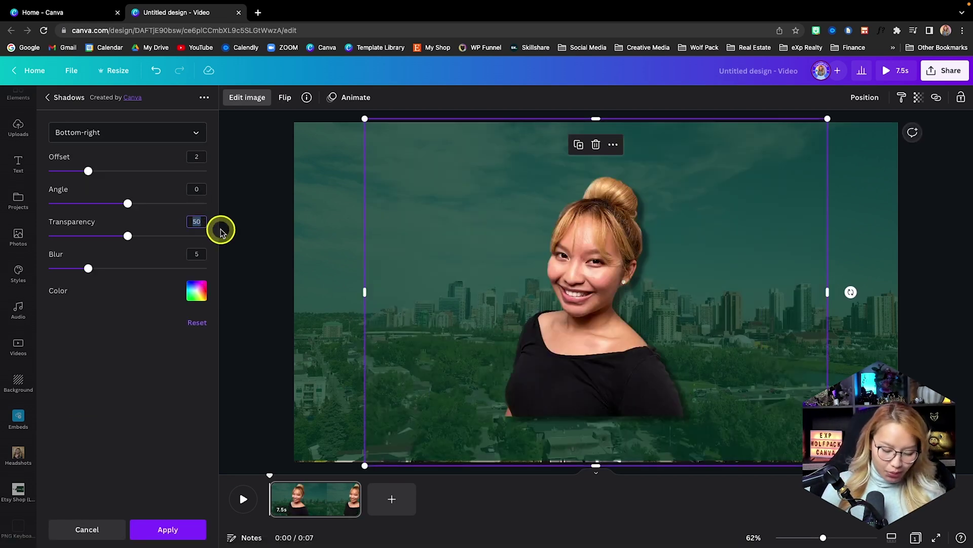
{"action": "left_click", "coordinate": [169, 529]}
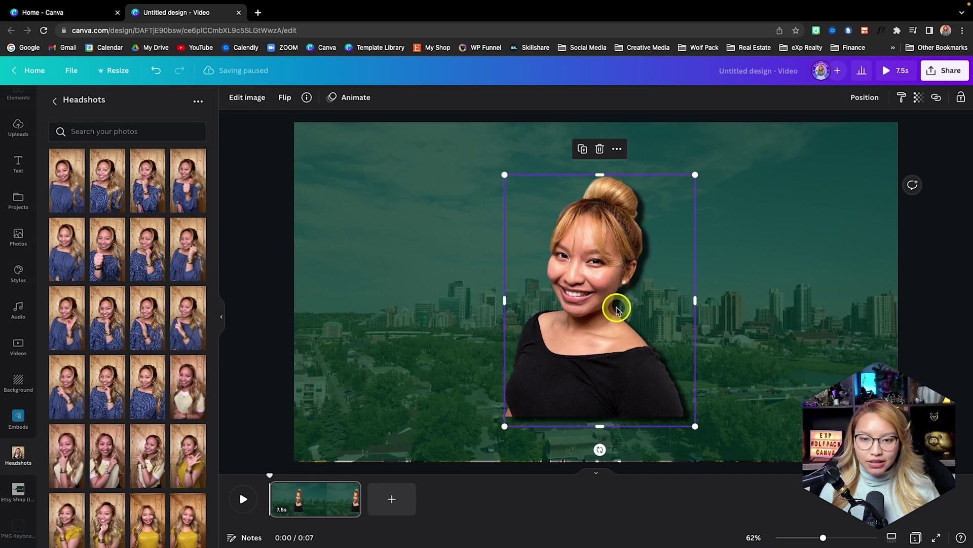
{"action": "left_click_drag", "start_coordinate": [616, 309], "coordinate": [809, 295]}
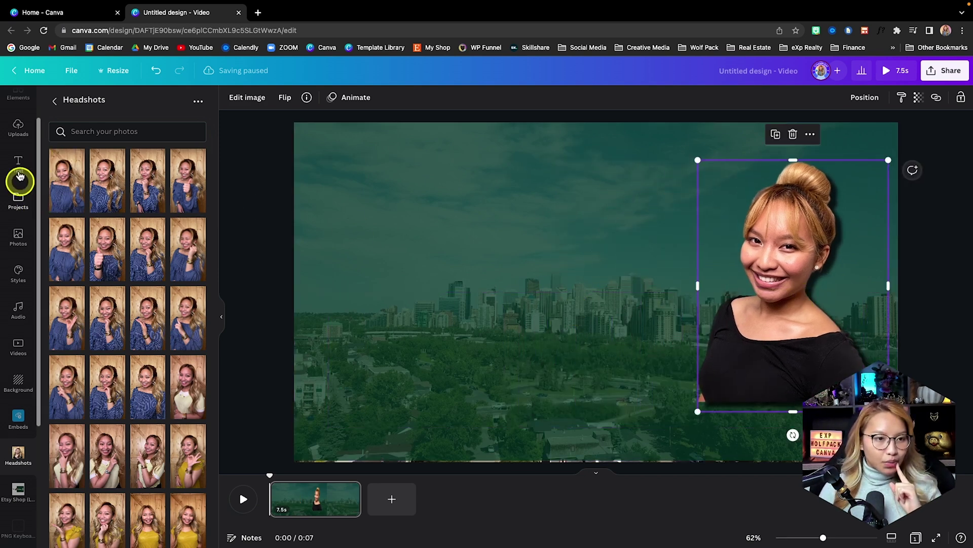
Step: Add the first 'gradient circle' element and recolour it with the tan palette swatch
{"action": "scroll", "coordinate": [16, 161], "scroll_direction": "up", "scroll_amount": 1}
{"action": "left_click", "coordinate": [18, 142]}
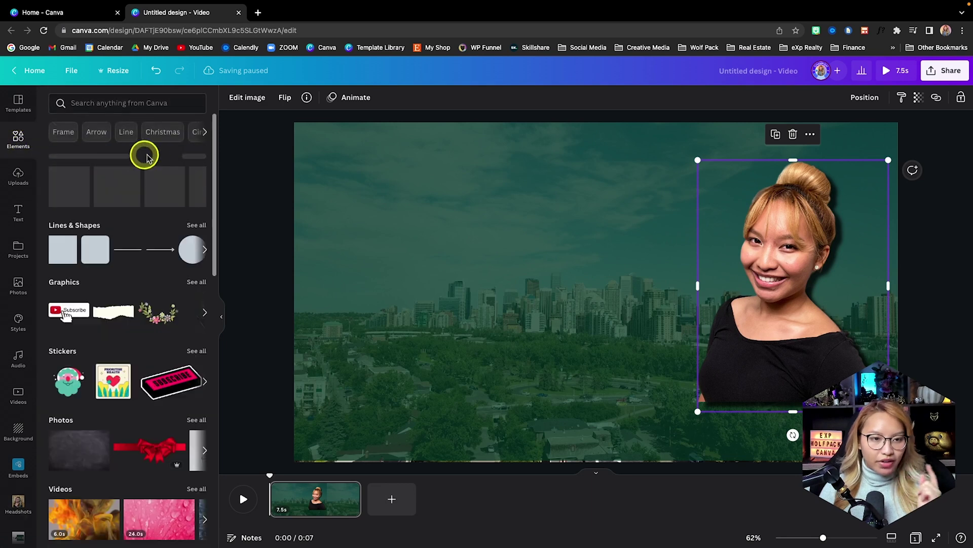
{"action": "left_click", "coordinate": [122, 103]}
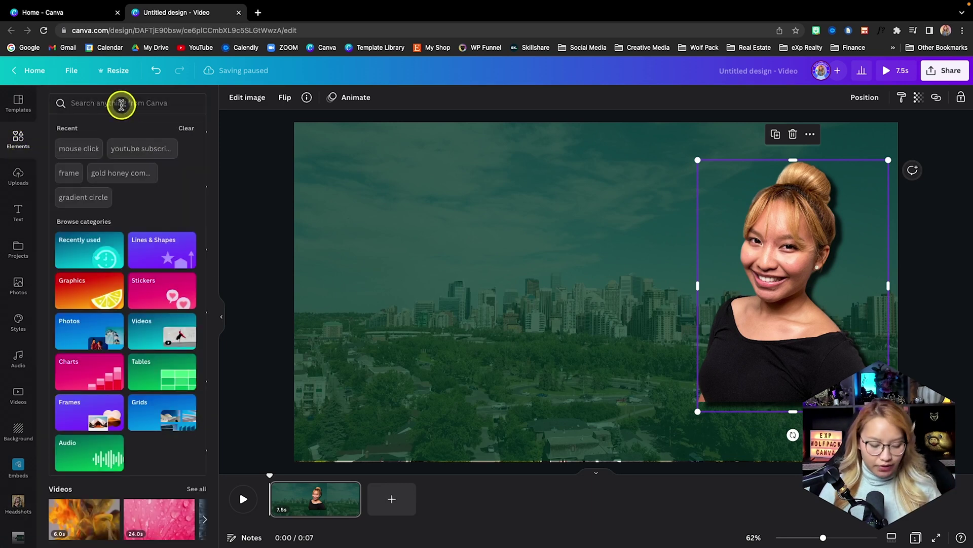
{"action": "type", "text": "gradi"}
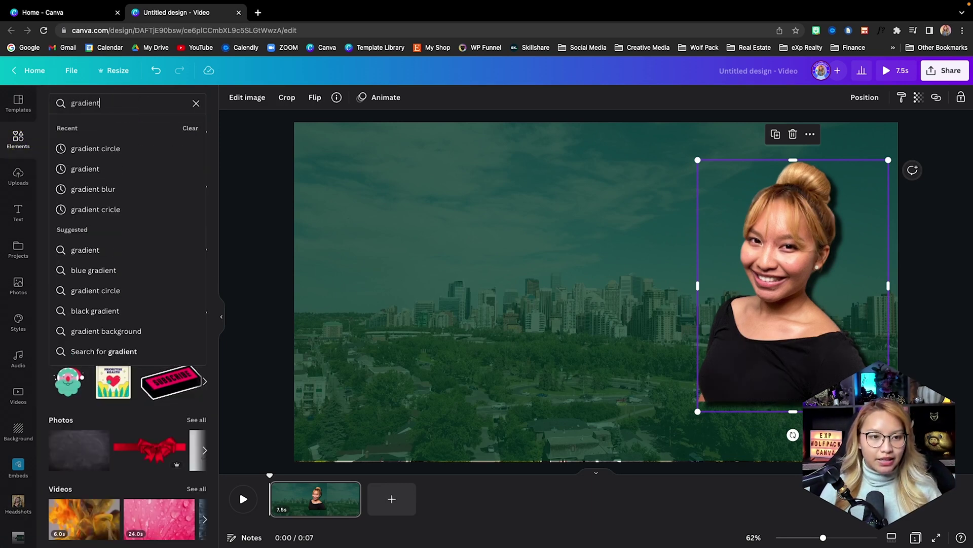
{"action": "type", "text": "ent"}
{"action": "left_click", "coordinate": [95, 148]}
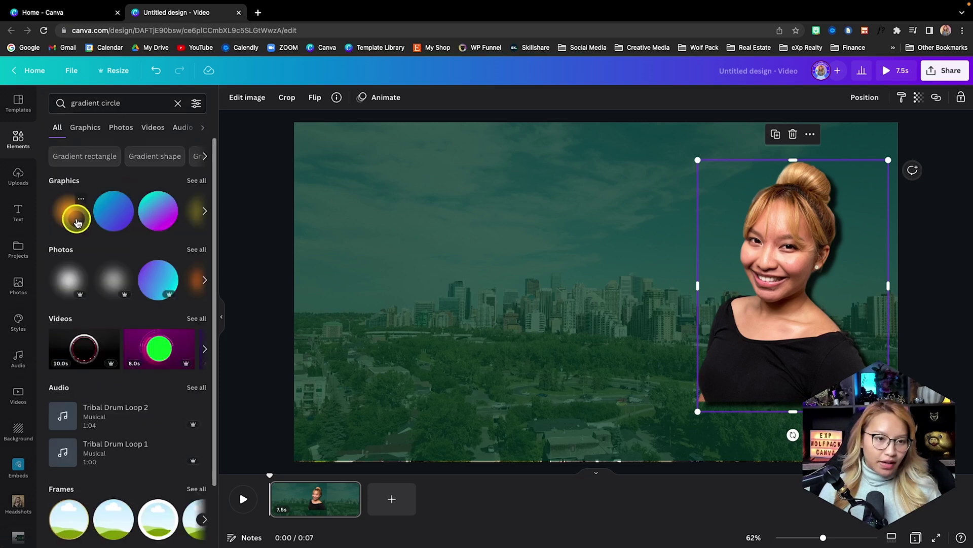
{"action": "left_click", "coordinate": [76, 218]}
{"action": "left_click", "coordinate": [228, 98]}
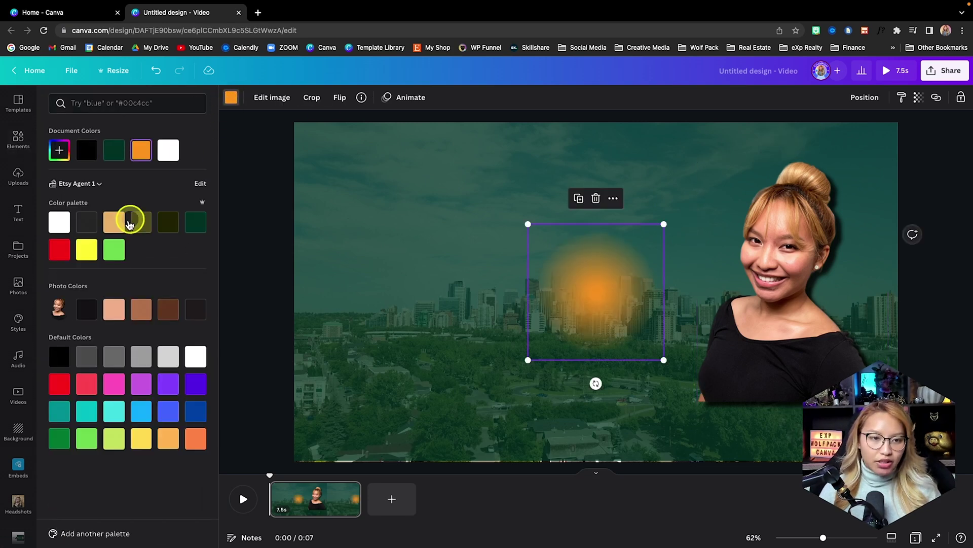
{"action": "left_click", "coordinate": [111, 229]}
Step: Enlarge the tan glow, raise it and move it right beside the woman's headshot
{"action": "left_click_drag", "start_coordinate": [528, 359], "coordinate": [487, 389]}
{"action": "left_click", "coordinate": [370, 410]}
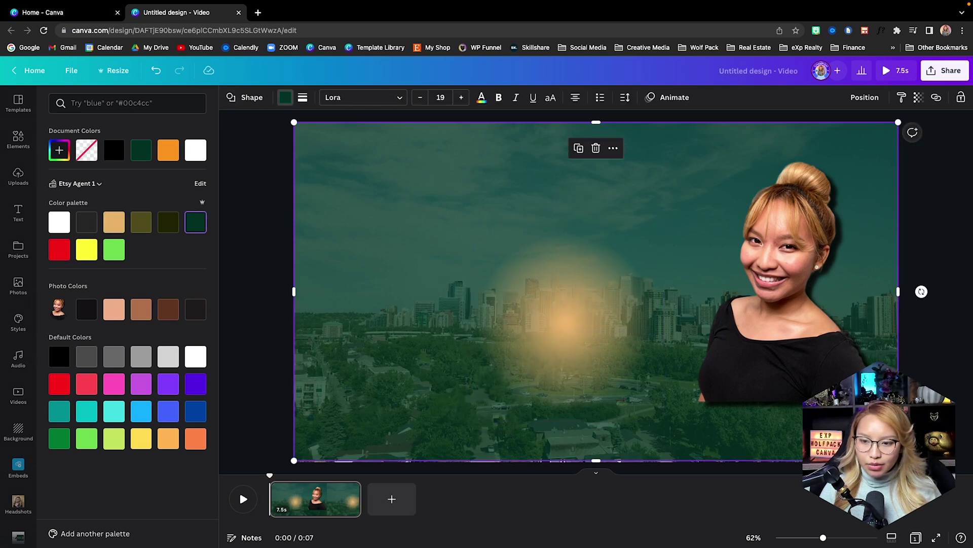
{"action": "left_click_drag", "start_coordinate": [596, 461], "coordinate": [597, 464]}
{"action": "left_click", "coordinate": [746, 384]}
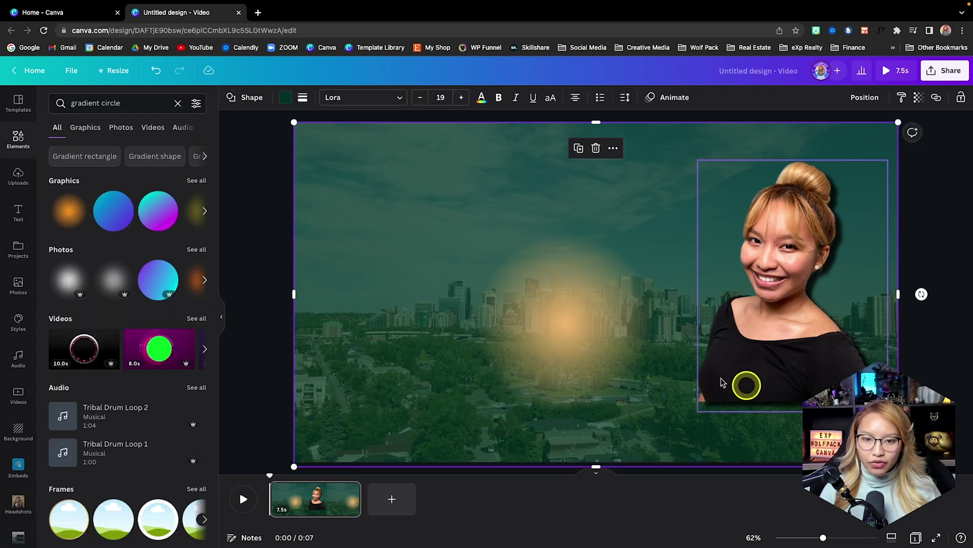
{"action": "left_click", "coordinate": [660, 406]}
{"action": "left_click_drag", "start_coordinate": [663, 418], "coordinate": [670, 336]}
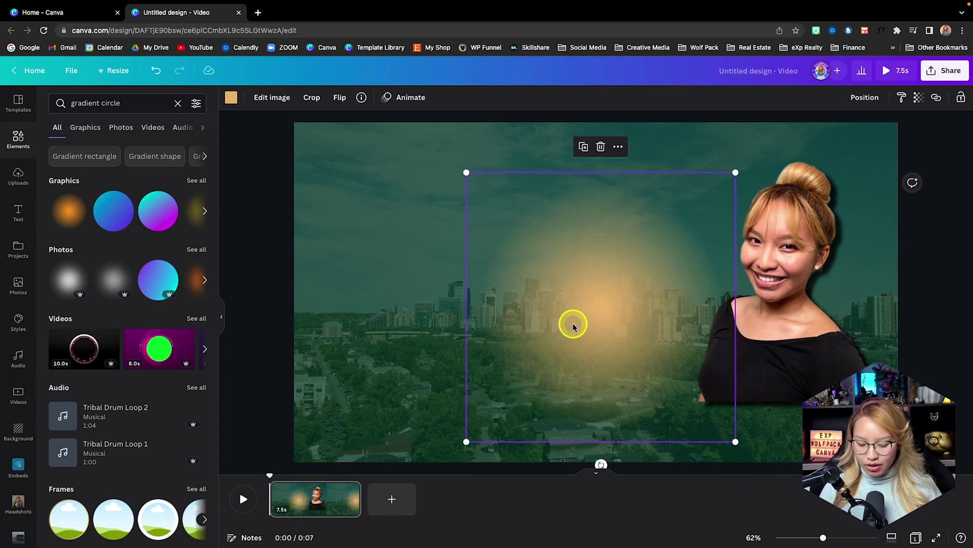
{"action": "left_click_drag", "start_coordinate": [564, 324], "coordinate": [664, 337]}
{"action": "left_click", "coordinate": [847, 371]}
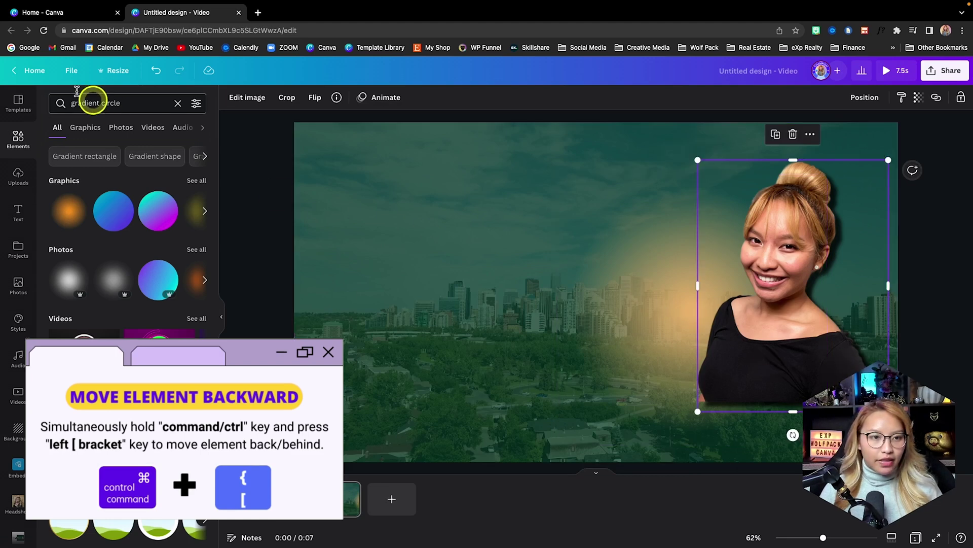
{"action": "left_click", "coordinate": [176, 104]}
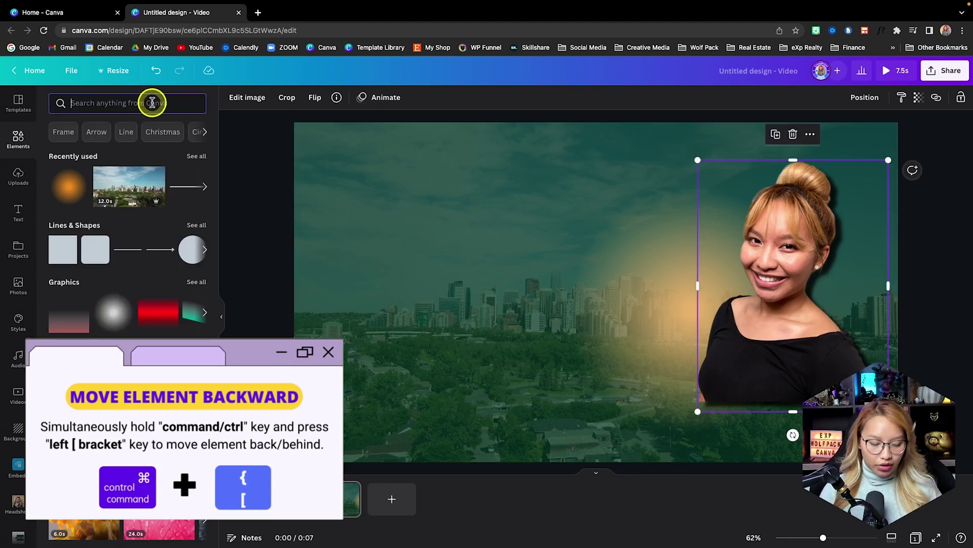
Step: Add the gold honeycomb abstract shape and rotate it about 45 degrees
{"action": "type", "text": "hon"}
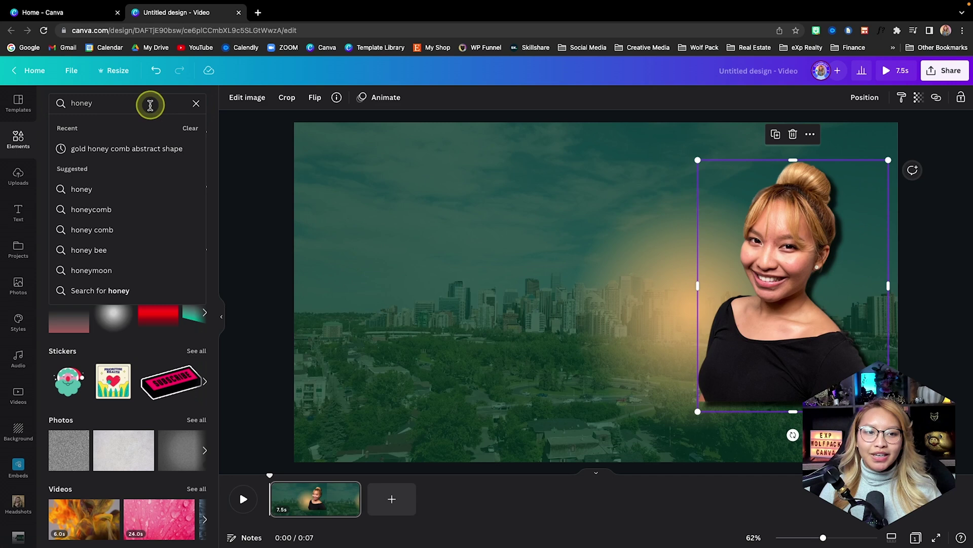
{"action": "type", "text": "ey"}
{"action": "left_click", "coordinate": [146, 149]}
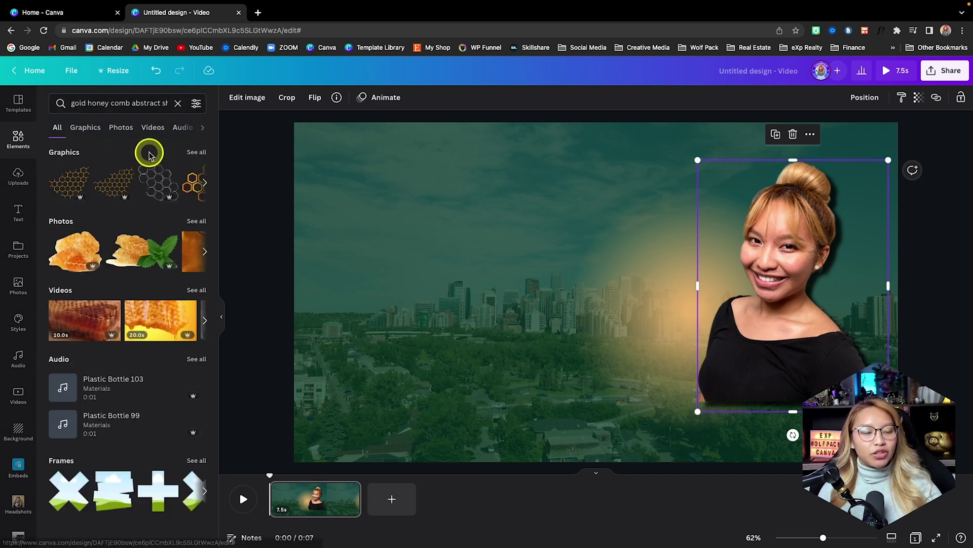
{"action": "left_click", "coordinate": [62, 180]}
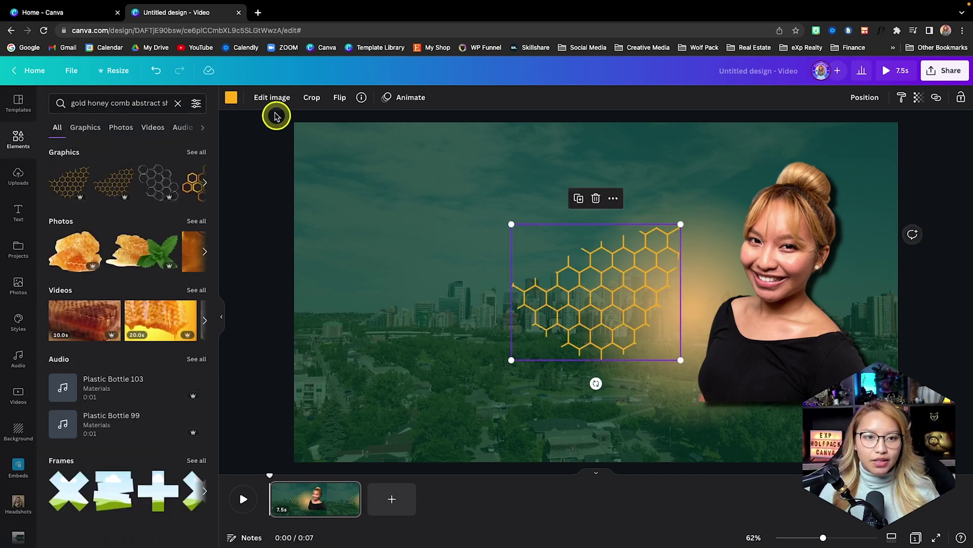
{"action": "left_click", "coordinate": [233, 100]}
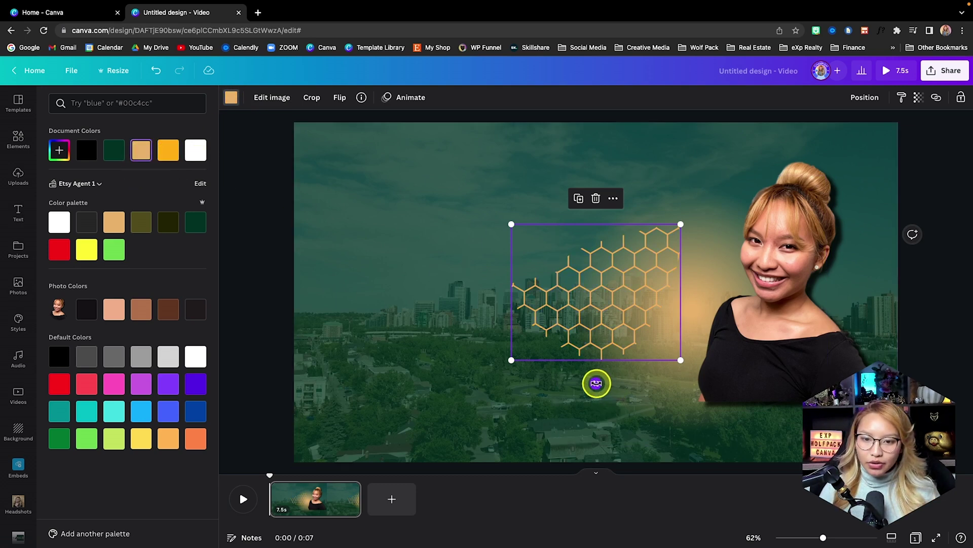
{"action": "left_click_drag", "start_coordinate": [597, 383], "coordinate": [547, 327]}
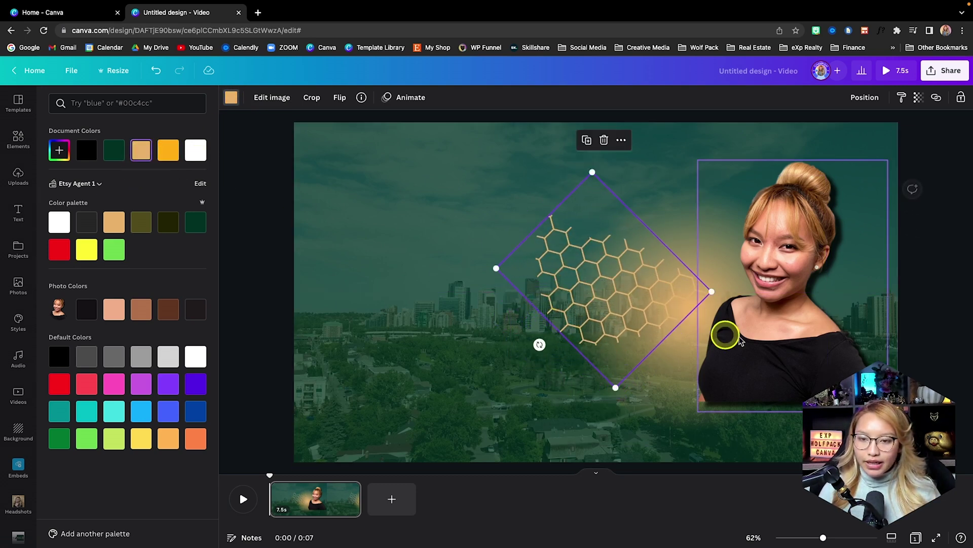
Step: Enlarge the headshot, move it up on the right, then enlarge and shift the glow behind her
{"action": "left_click", "coordinate": [767, 363]}
{"action": "left_click_drag", "start_coordinate": [697, 411], "coordinate": [608, 460]}
{"action": "left_click_drag", "start_coordinate": [741, 409], "coordinate": [748, 374]}
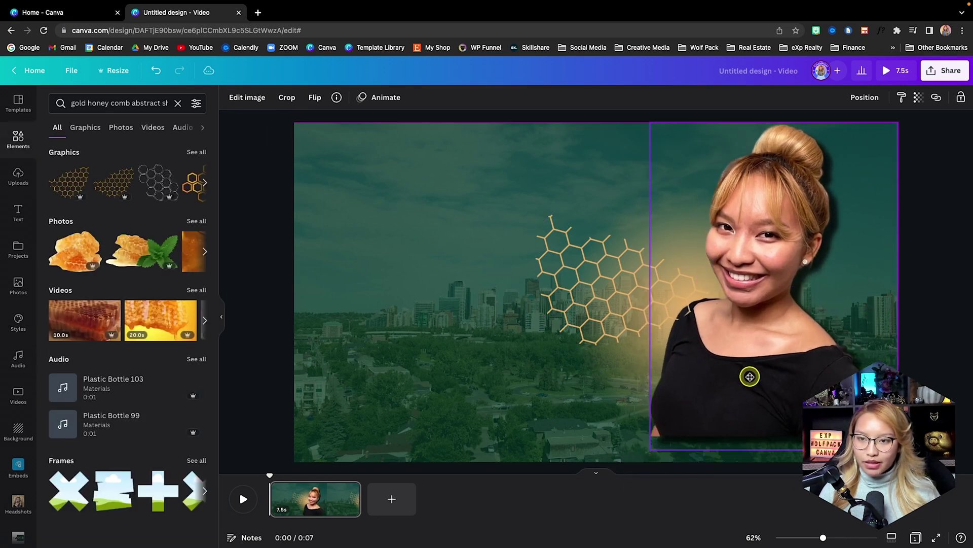
{"action": "left_click_drag", "start_coordinate": [655, 449], "coordinate": [607, 469]}
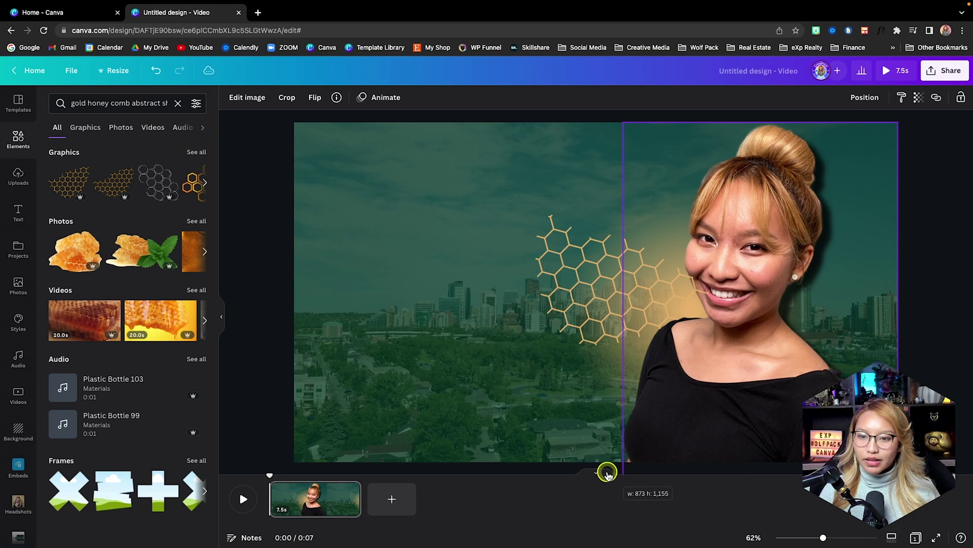
{"action": "left_click_drag", "start_coordinate": [683, 413], "coordinate": [720, 393]}
{"action": "left_click_drag", "start_coordinate": [617, 393], "coordinate": [700, 400]}
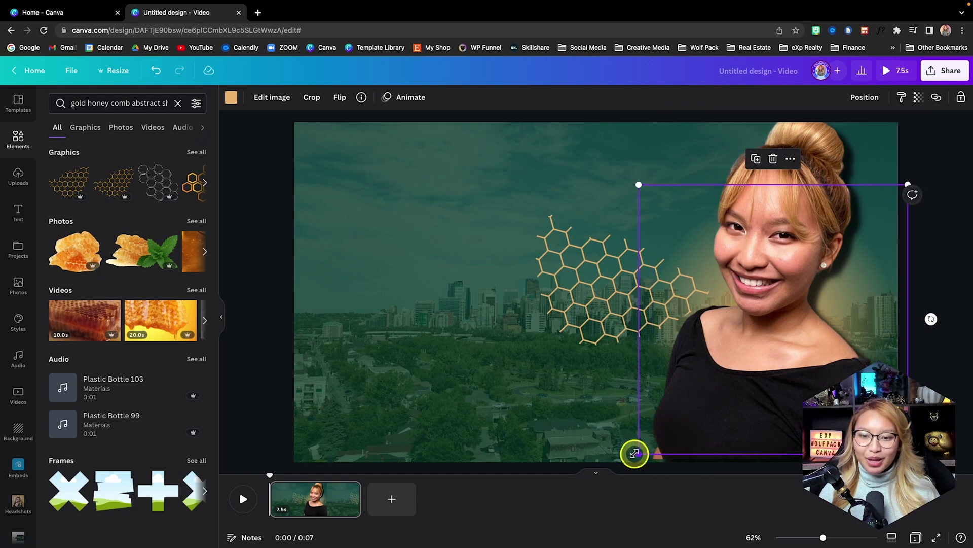
{"action": "left_click_drag", "start_coordinate": [633, 452], "coordinate": [609, 468]}
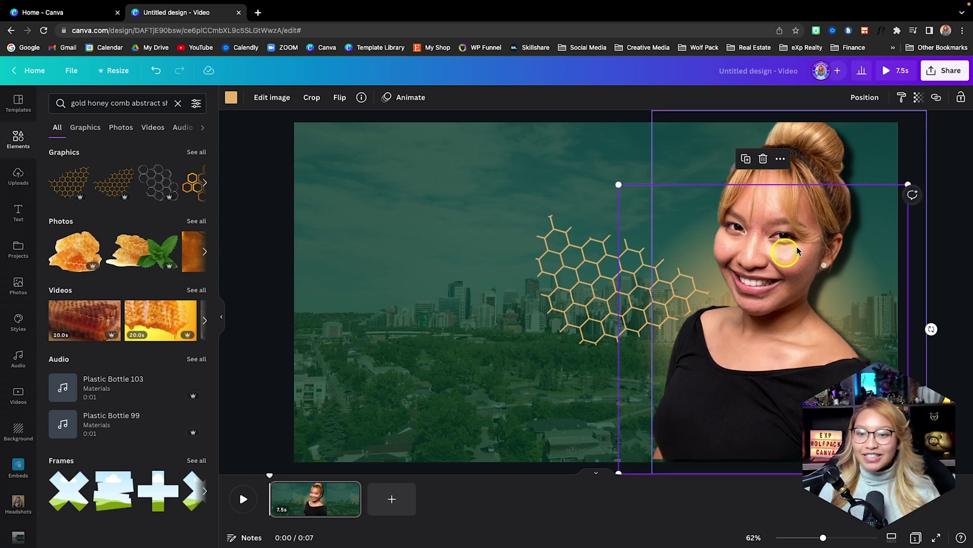
{"action": "mouse_move", "coordinate": [634, 205]}
{"action": "left_mouse_down"}
{"action": "mouse_move", "coordinate": [649, 219]}
{"action": "mouse_move", "coordinate": [642, 204]}
{"action": "left_mouse_up"}
Step: Enlarge and tilt the honeycomb into a diamond along the page's right edge
{"action": "left_click", "coordinate": [556, 263]}
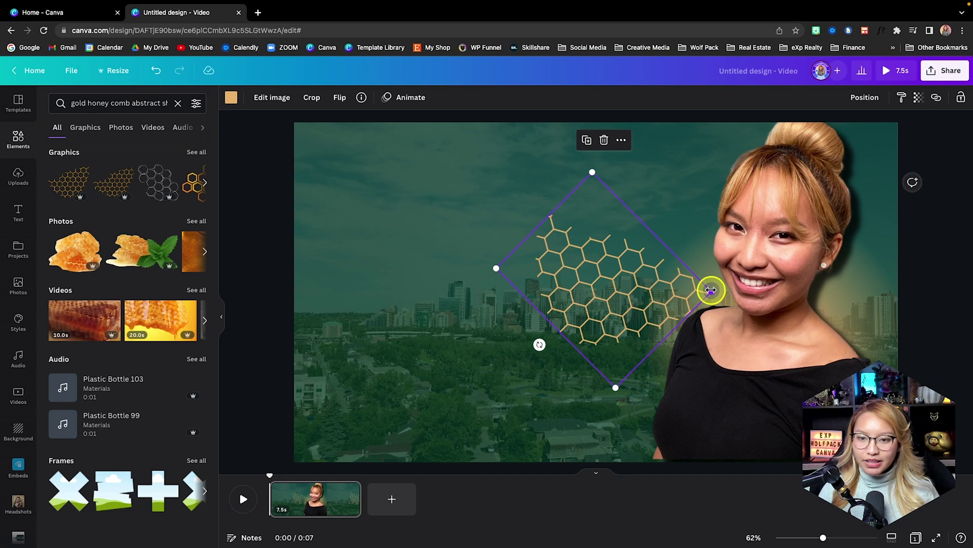
{"action": "left_click_drag", "start_coordinate": [711, 290], "coordinate": [793, 319]}
{"action": "left_click_drag", "start_coordinate": [640, 284], "coordinate": [771, 250]}
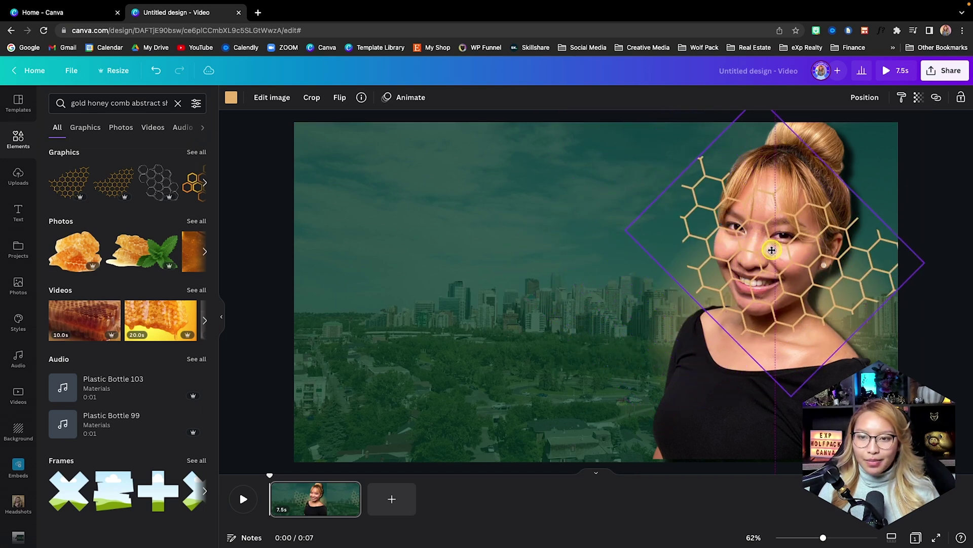
{"action": "left_click_drag", "start_coordinate": [783, 359], "coordinate": [675, 270]}
{"action": "left_click_drag", "start_coordinate": [909, 333], "coordinate": [919, 280]}
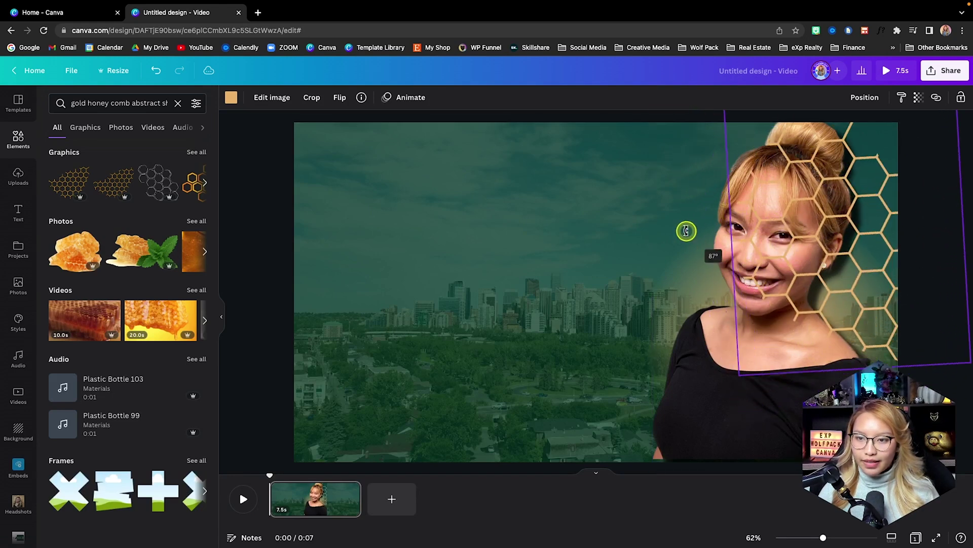
{"action": "left_click_drag", "start_coordinate": [686, 230], "coordinate": [680, 217]}
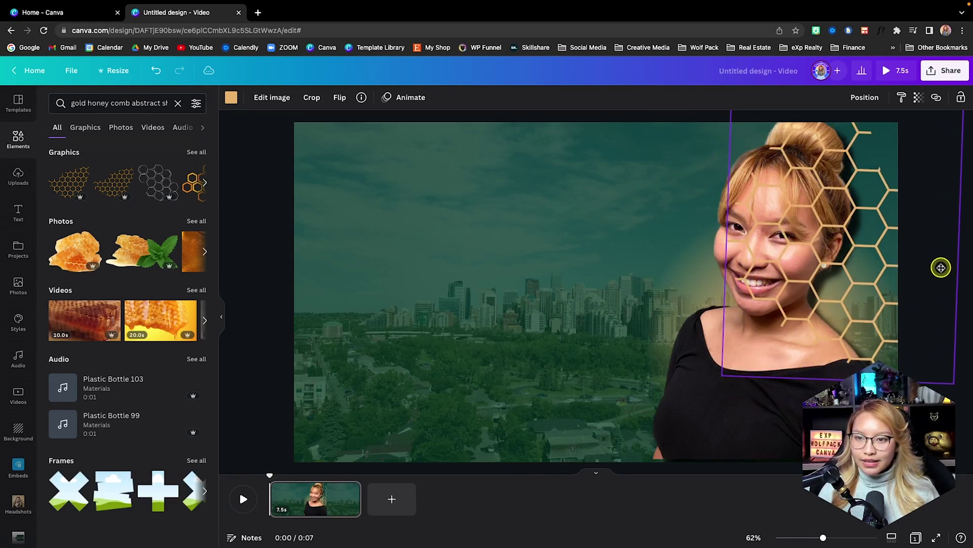
{"action": "left_click_drag", "start_coordinate": [940, 264], "coordinate": [940, 256]}
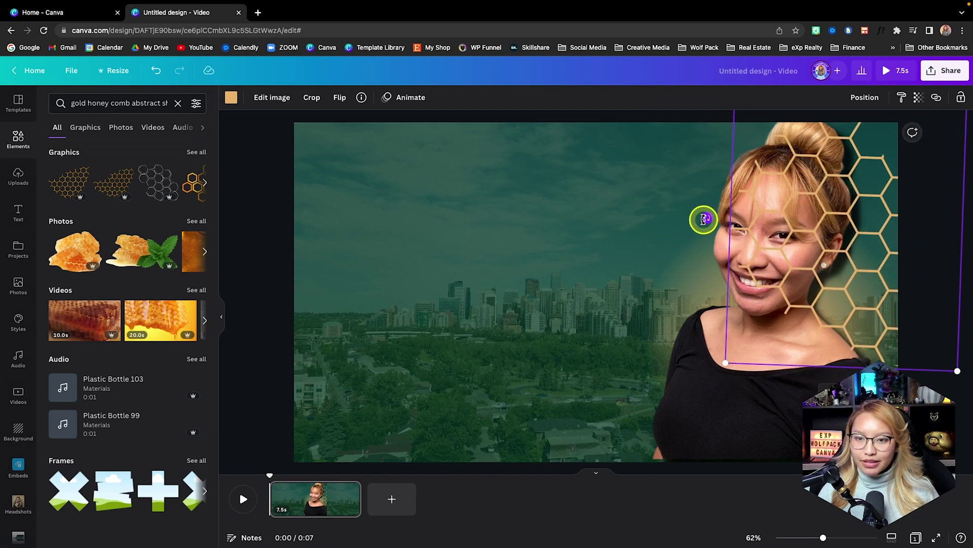
{"action": "left_click_drag", "start_coordinate": [705, 219], "coordinate": [716, 269]}
{"action": "left_click_drag", "start_coordinate": [903, 272], "coordinate": [906, 243]}
{"action": "left_click_drag", "start_coordinate": [786, 369], "coordinate": [784, 387]}
{"action": "left_click_drag", "start_coordinate": [698, 265], "coordinate": [795, 191]}
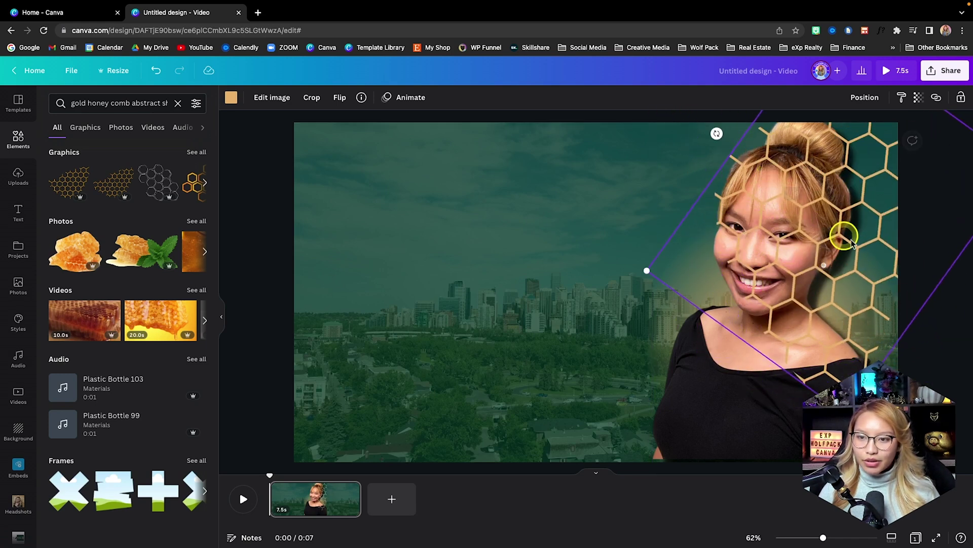
{"action": "left_click_drag", "start_coordinate": [895, 260], "coordinate": [941, 267]}
{"action": "left_click", "coordinate": [843, 259]}
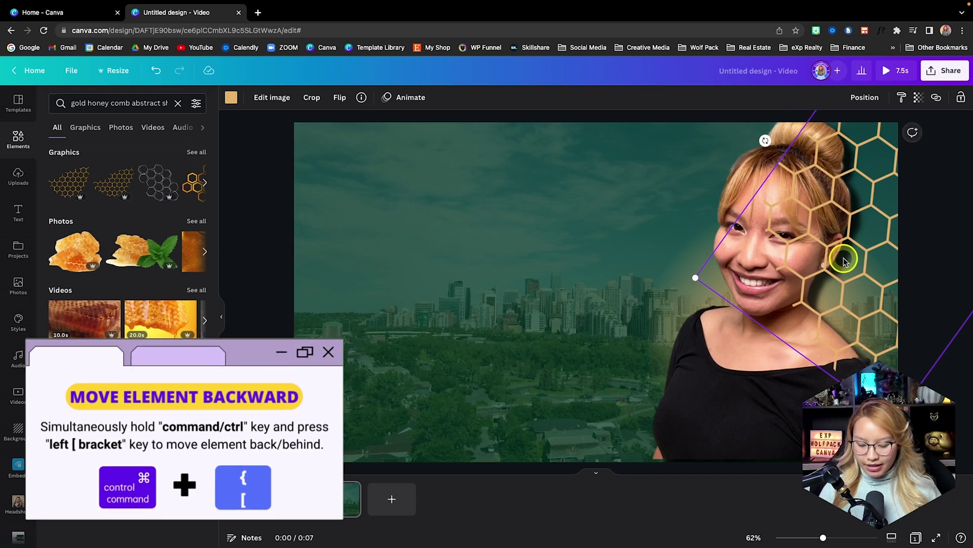
Step: Layer the honeycomb behind the headshot but above the green overlay, then deselect to review
{"action": "key", "text": "ctrl+bracketleft"}
{"action": "key", "text": "ctrl+bracketleft"}
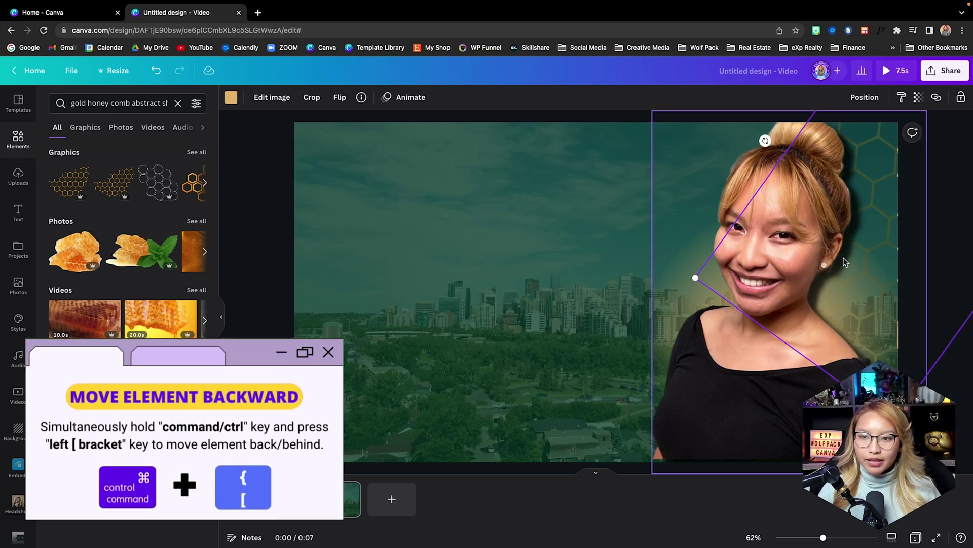
{"action": "key", "text": "ctrl+bracketright"}
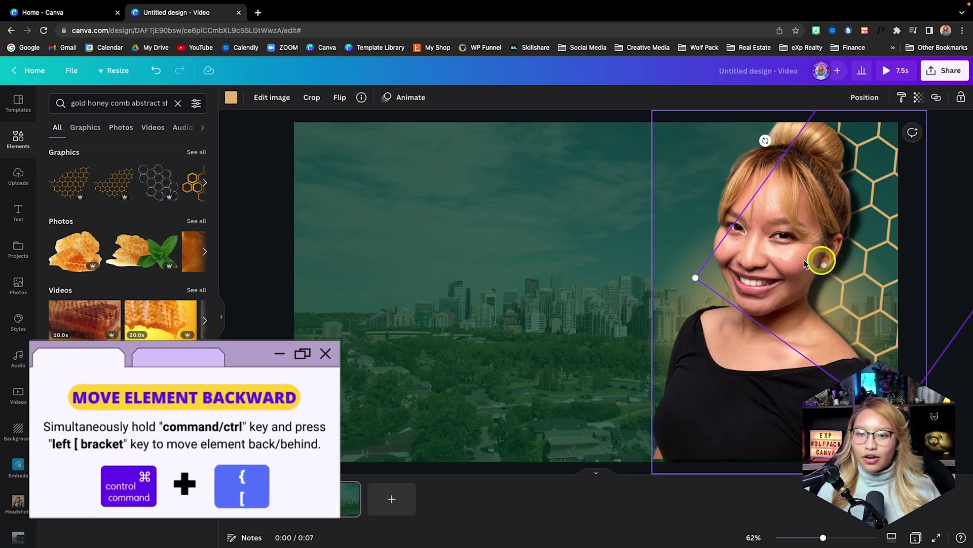
{"action": "left_click", "coordinate": [554, 266]}
{"action": "left_click", "coordinate": [944, 361]}
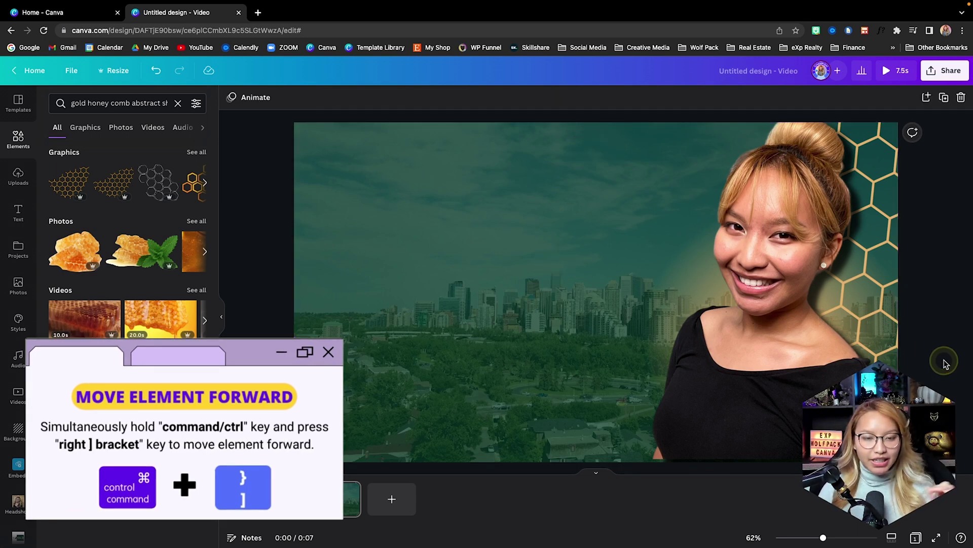
Step: Select the green overlay over the video, nudge it slightly, then deselect it
{"action": "left_click", "coordinate": [353, 235]}
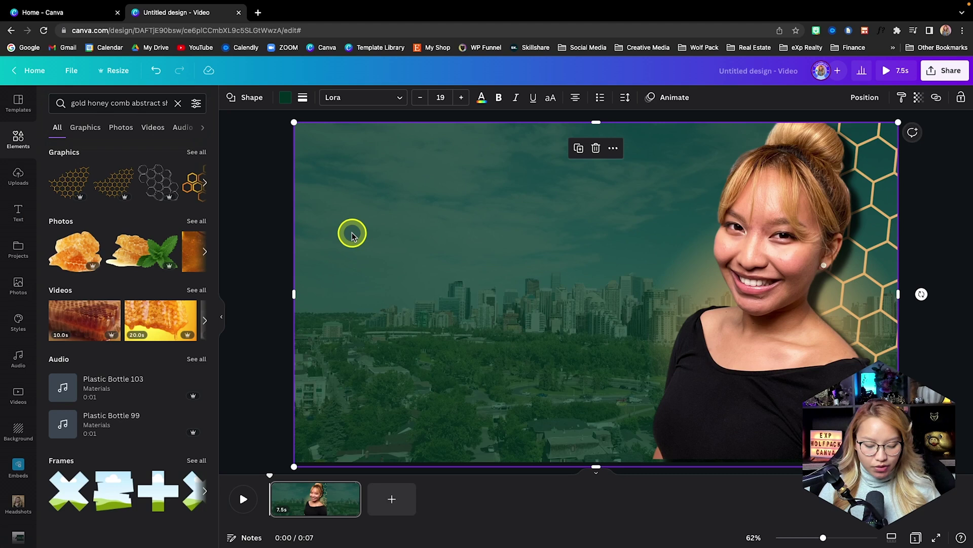
{"action": "left_click_drag", "start_coordinate": [384, 233], "coordinate": [382, 236]}
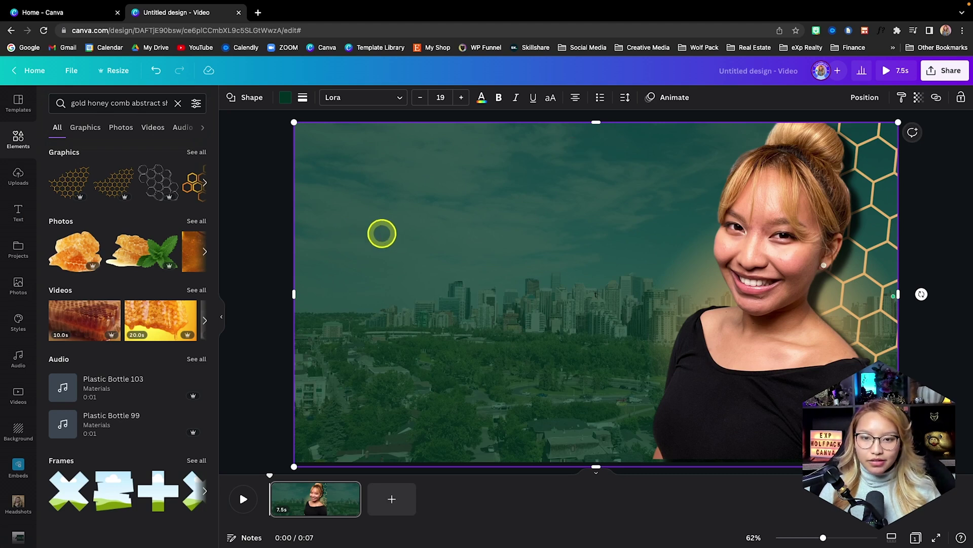
{"action": "left_click", "coordinate": [277, 224]}
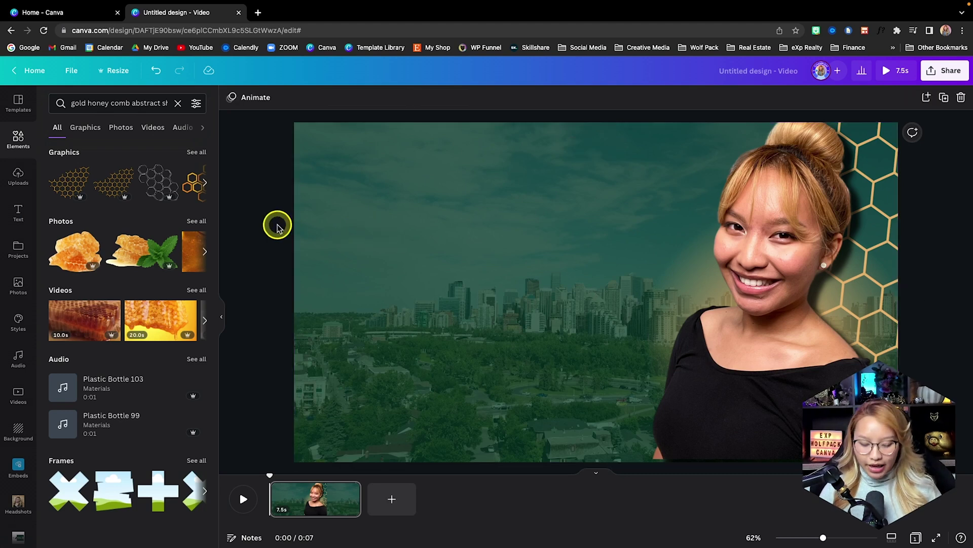
Step: Add an enlarged text box in the upper area reading 'Thanks For Watchin!', then reopen it to fix the typo
{"action": "key", "text": "t"}
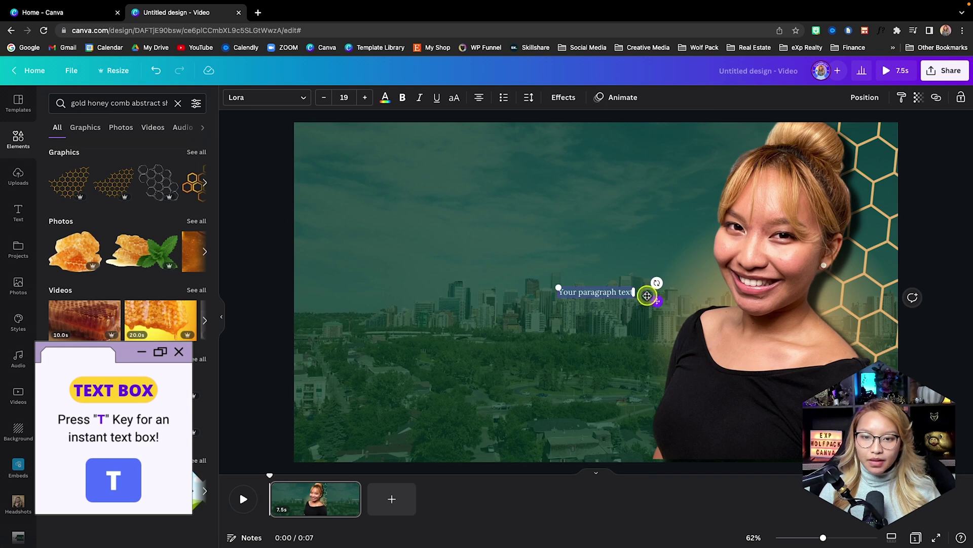
{"action": "left_click_drag", "start_coordinate": [647, 295], "coordinate": [506, 179]}
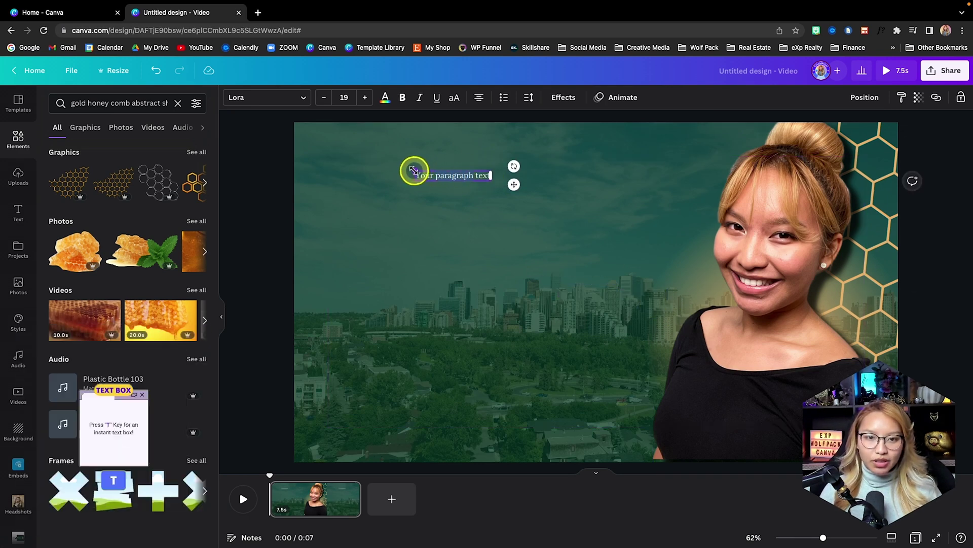
{"action": "left_click_drag", "start_coordinate": [414, 170], "coordinate": [284, 154]}
{"action": "left_click_drag", "start_coordinate": [514, 176], "coordinate": [617, 199]}
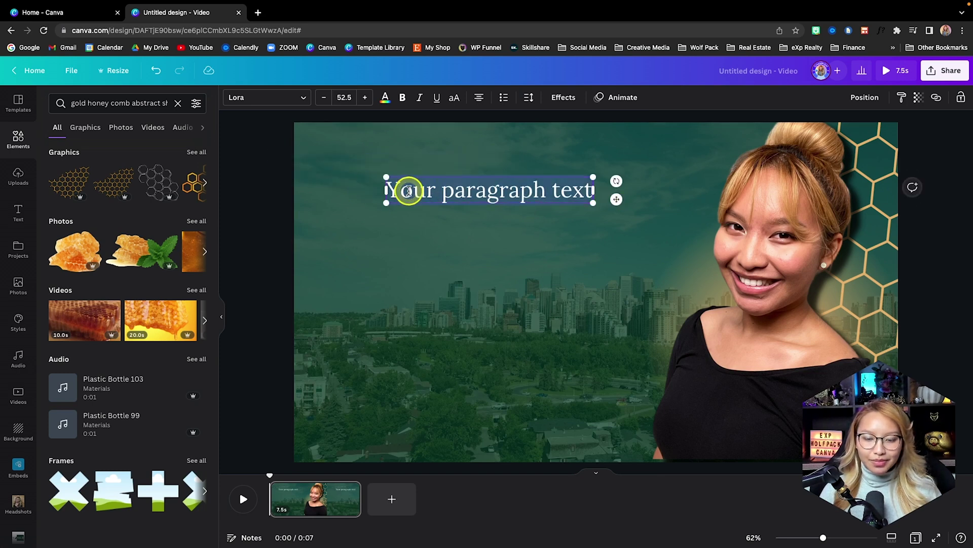
{"action": "type", "text": "Tha"}
{"action": "type", "text": "nk"}
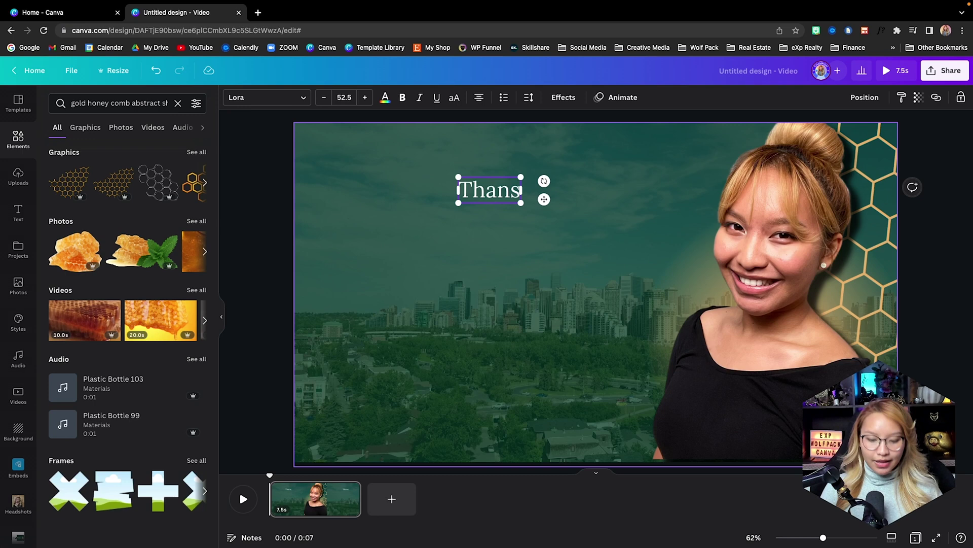
{"action": "type", "text": "s For Wa"}
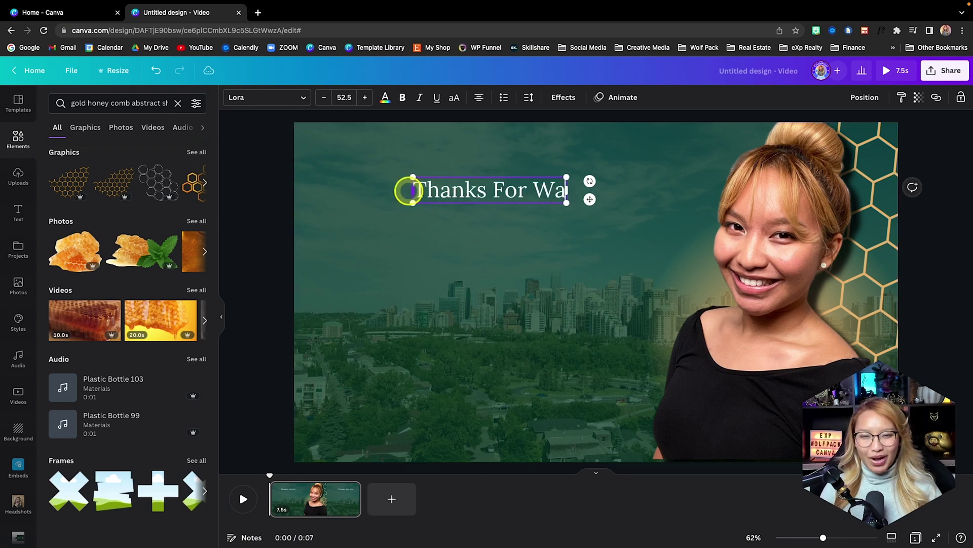
{"action": "type", "text": "tchin!"}
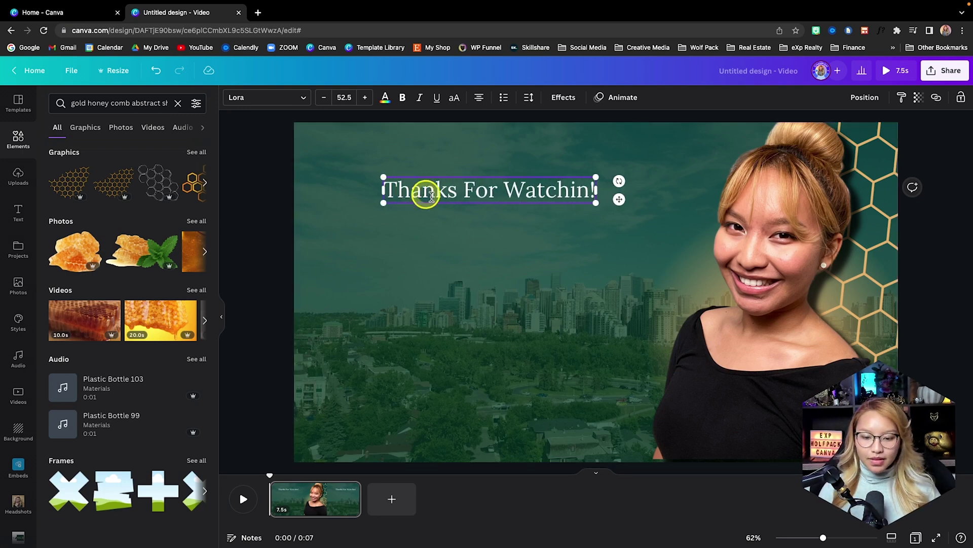
{"action": "left_click", "coordinate": [399, 266]}
{"action": "left_click", "coordinate": [443, 198]}
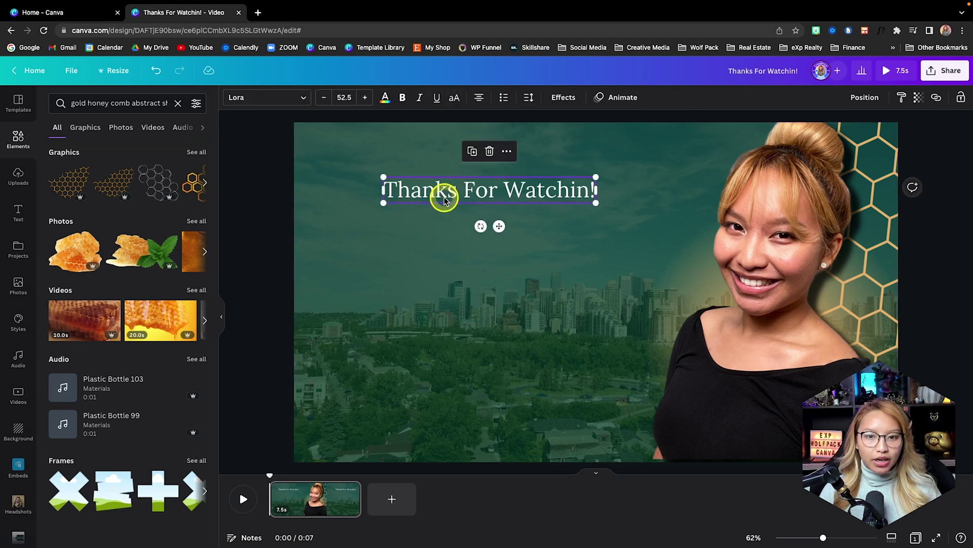
{"action": "left_click", "coordinate": [570, 191]}
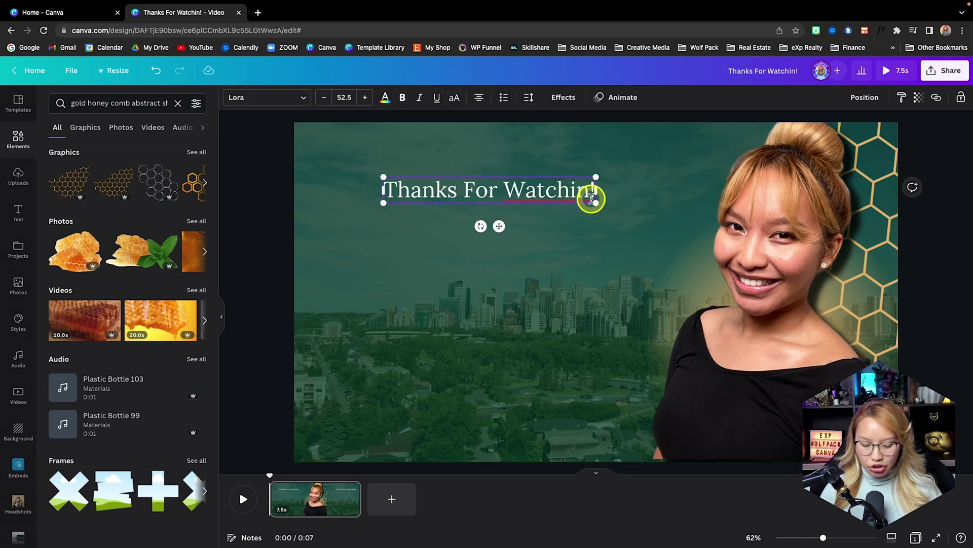
Step: Correct the heading to 'Thanks For Watching!' and set it in bold Cyrillic Bodoni
{"action": "type", "text": "g"}
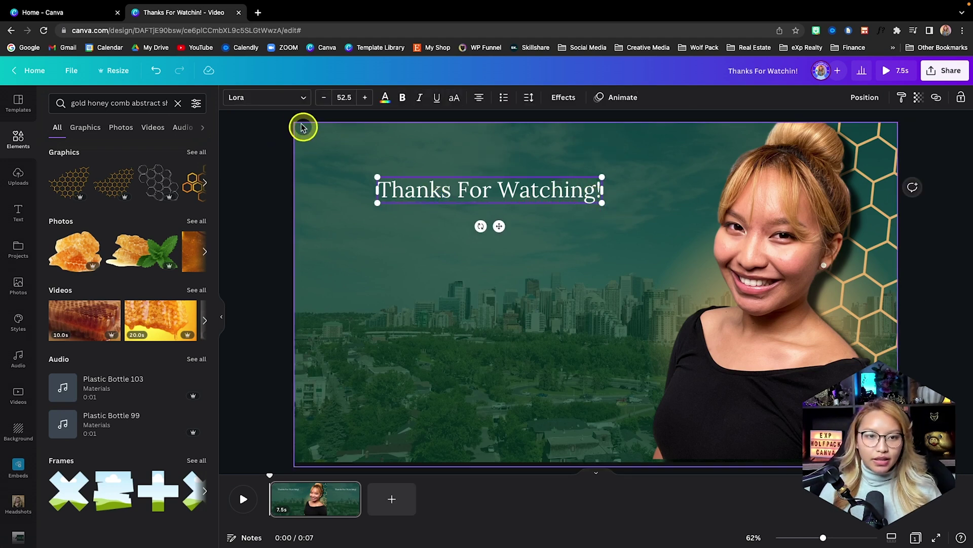
{"action": "left_click", "coordinate": [278, 97]}
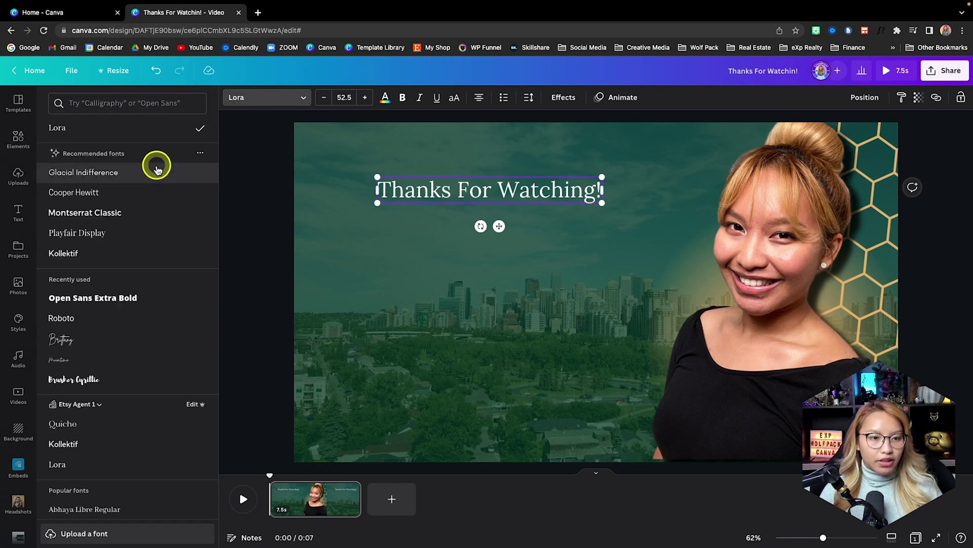
{"action": "left_click", "coordinate": [114, 103]}
{"action": "type", "text": "cyr"}
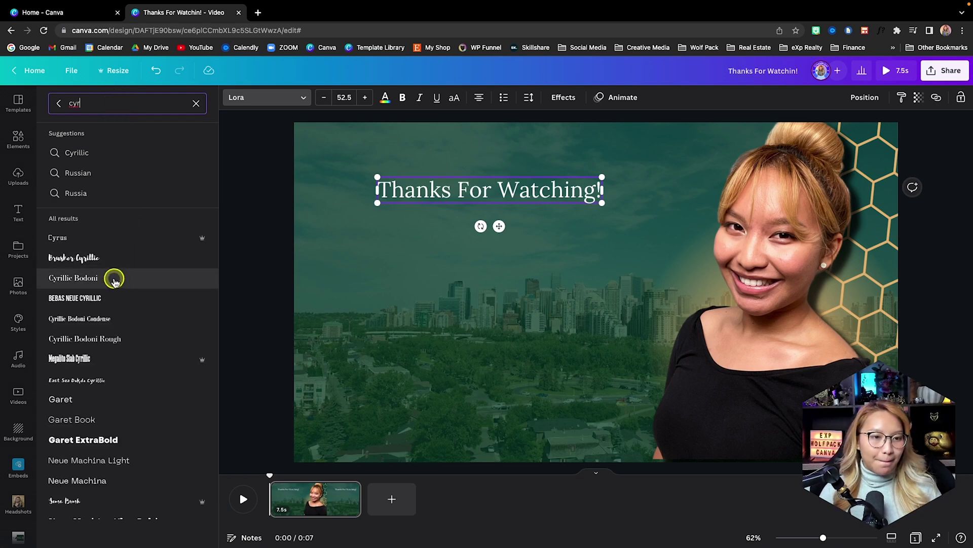
{"action": "left_click", "coordinate": [114, 280]}
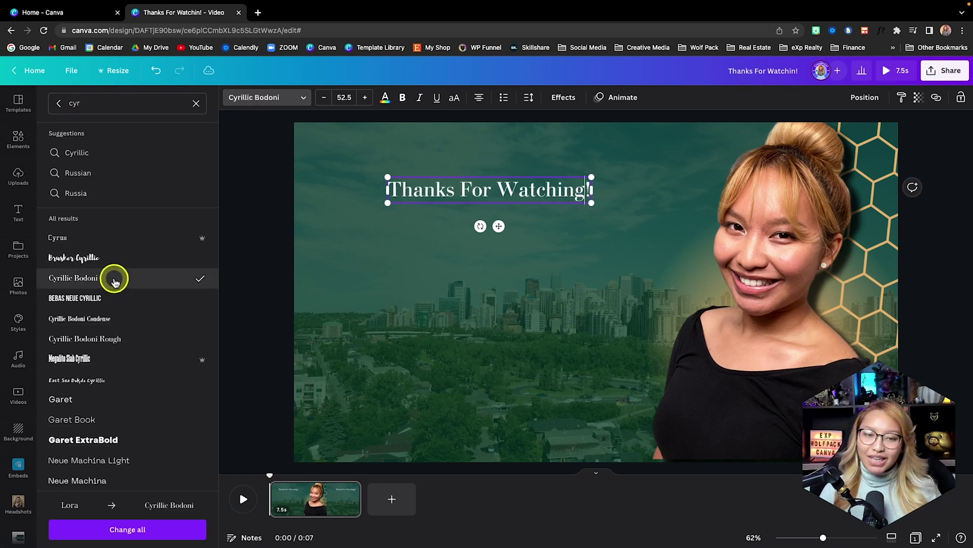
{"action": "left_click", "coordinate": [403, 101]}
Step: Enlarge the heading to size 72.8 and shift it right into alignment
{"action": "left_click", "coordinate": [442, 193]}
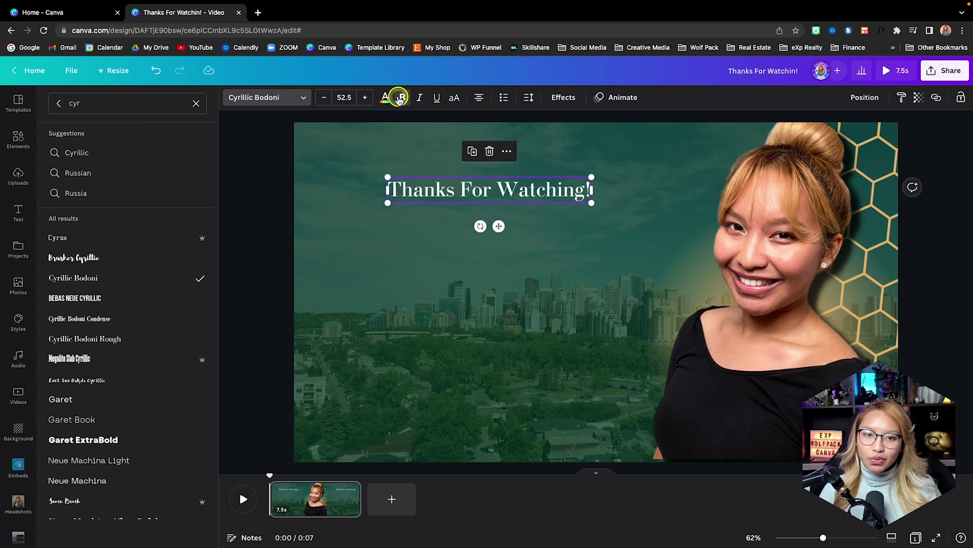
{"action": "left_click_drag", "start_coordinate": [388, 203], "coordinate": [302, 245]}
{"action": "left_click_drag", "start_coordinate": [377, 204], "coordinate": [426, 206]}
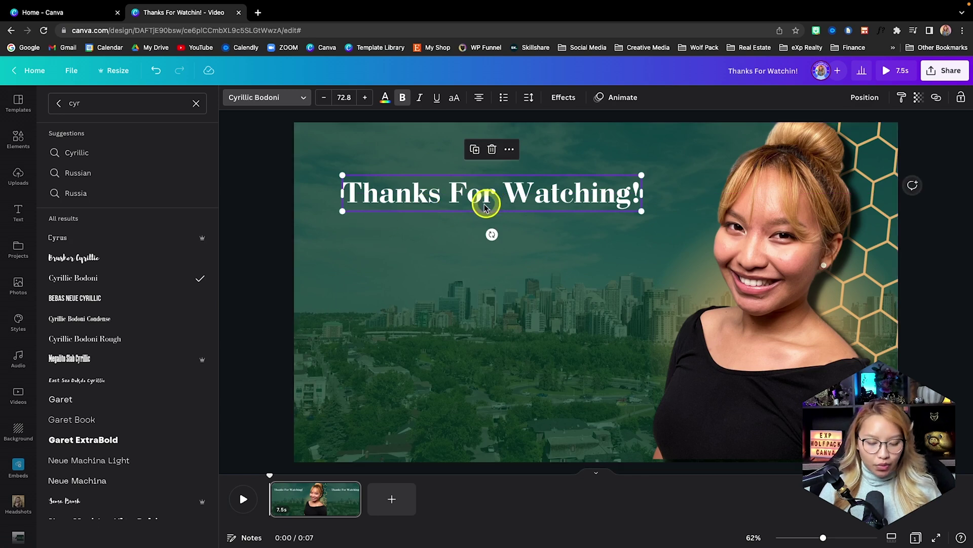
Step: Add a second text box just below the heading and lock the green video overlay
{"action": "left_click", "coordinate": [269, 252]}
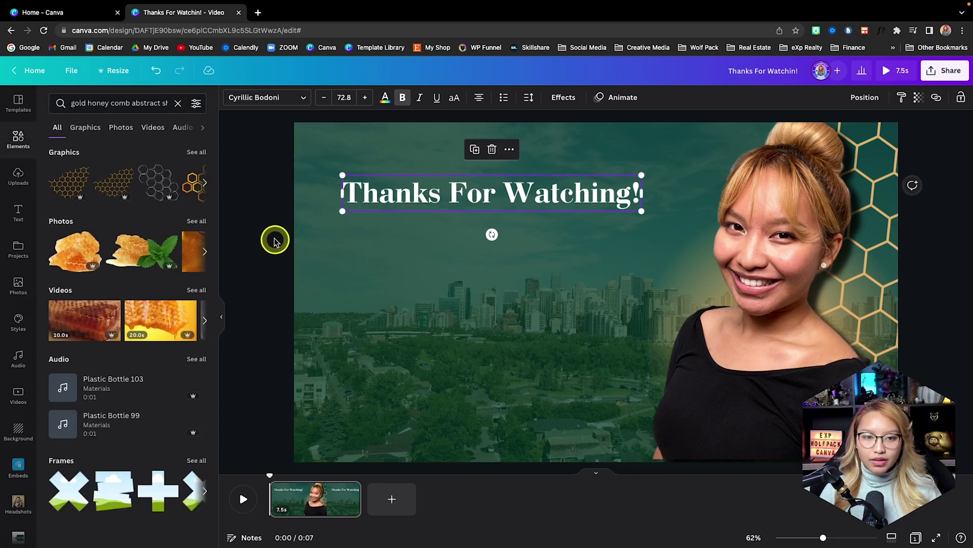
{"action": "left_click", "coordinate": [274, 229]}
{"action": "key", "text": "t"}
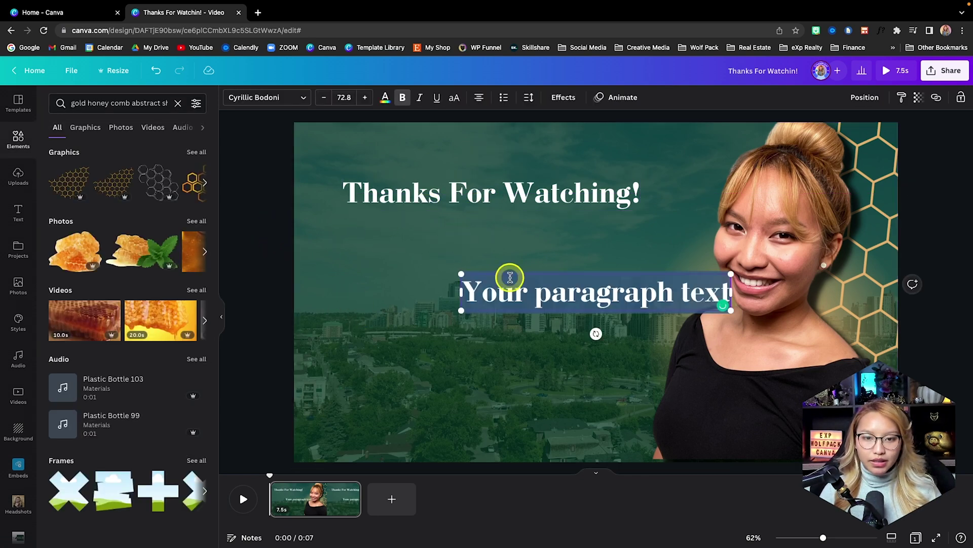
{"action": "left_click", "coordinate": [347, 258]}
{"action": "left_click_drag", "start_coordinate": [481, 290], "coordinate": [378, 231]}
{"action": "left_click", "coordinate": [372, 331]}
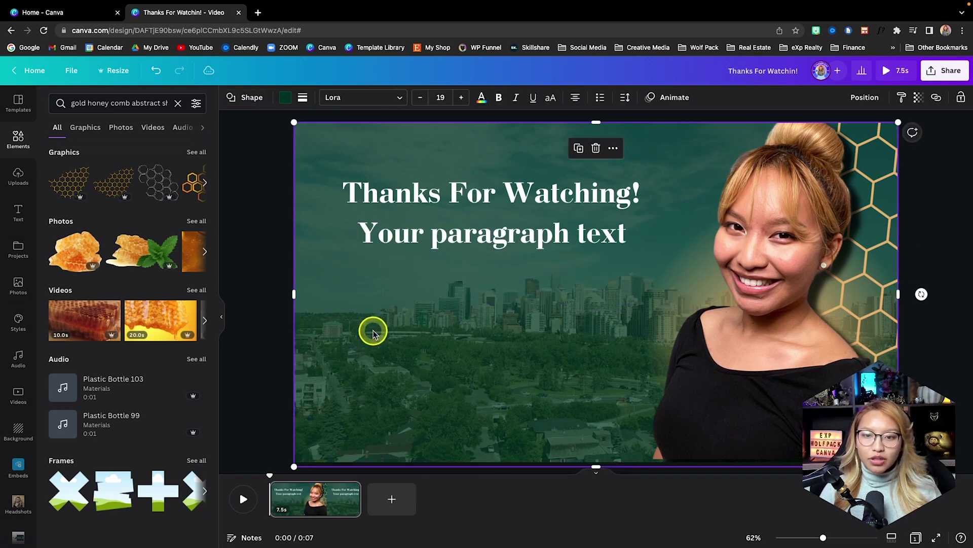
{"action": "left_click", "coordinate": [960, 101]}
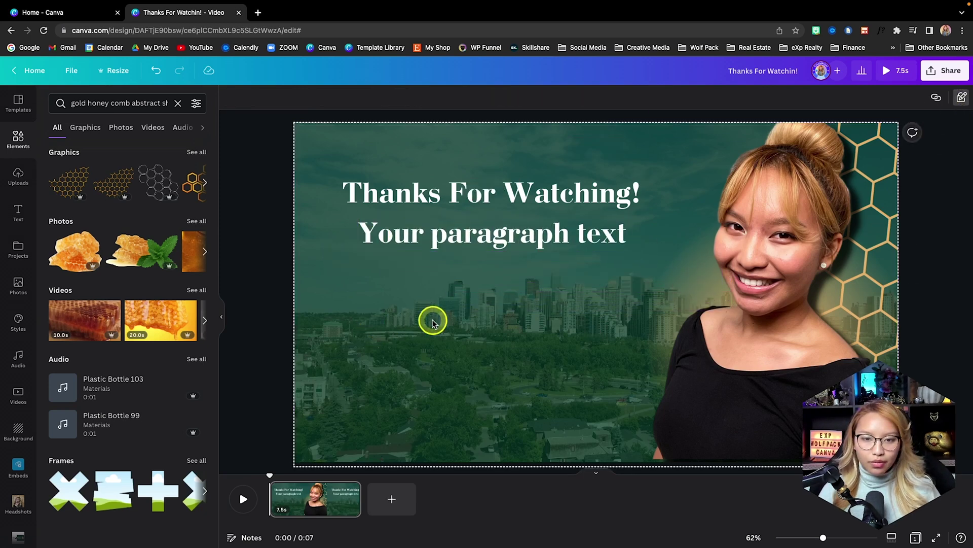
Step: Replace the placeholder with 'Watch Next' and set it in the Brittany handwriting font
{"action": "left_click", "coordinate": [431, 231]}
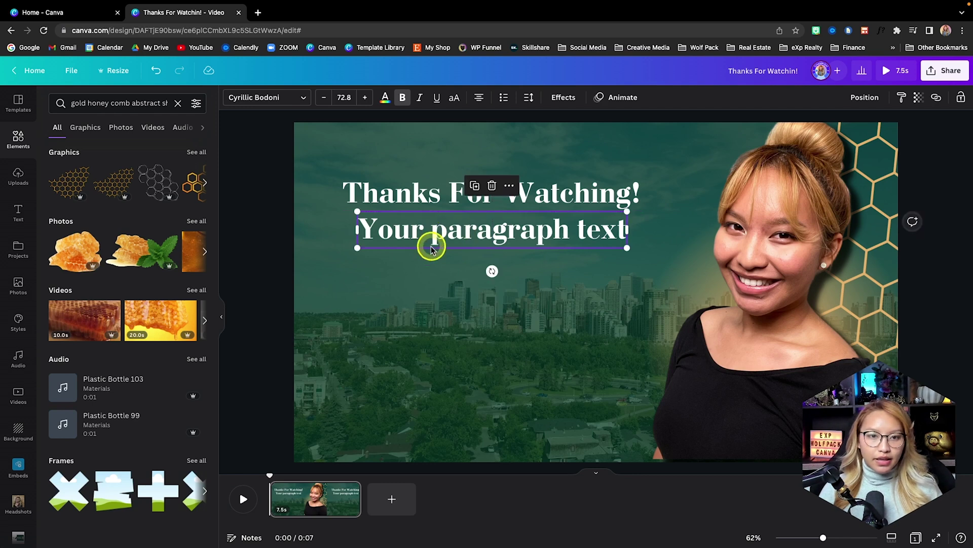
{"action": "double_click", "coordinate": [431, 241]}
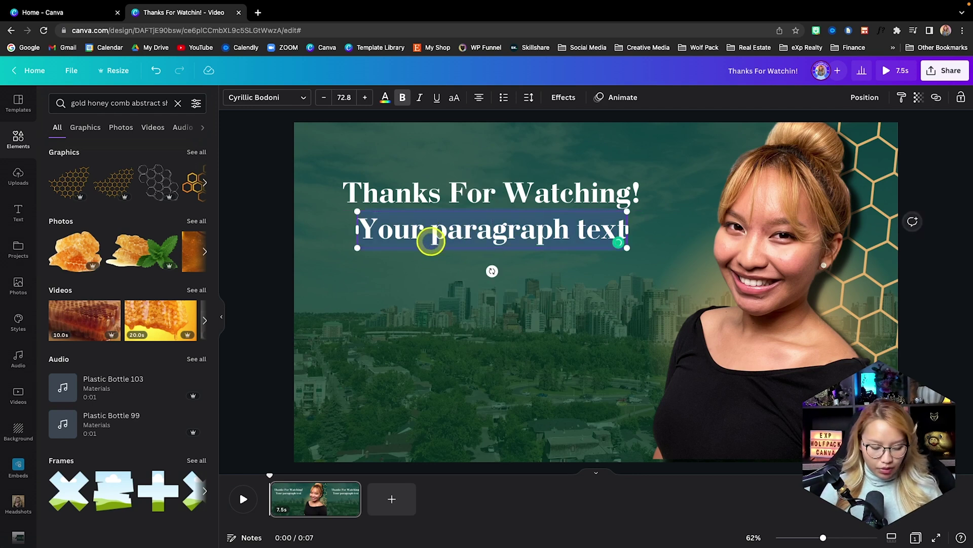
{"action": "type", "text": "Watch Ne"}
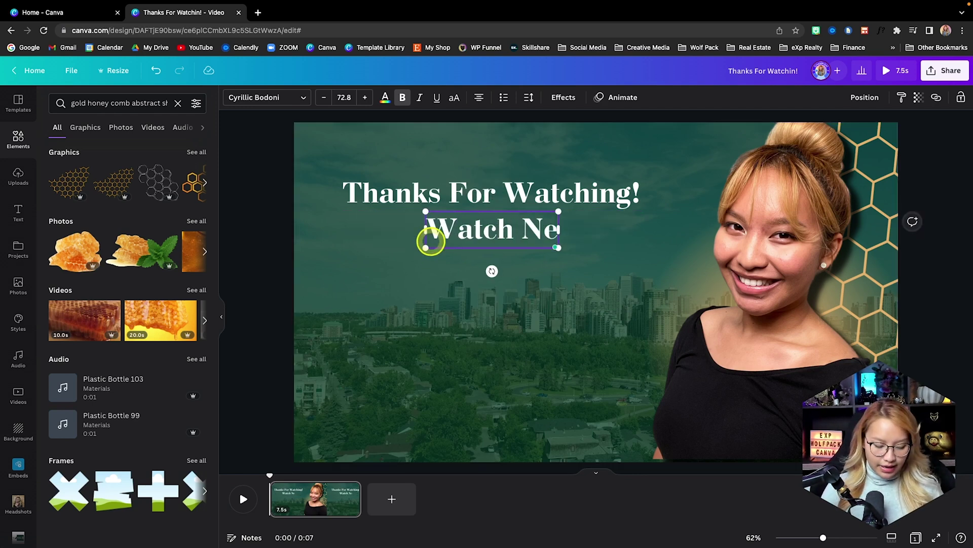
{"action": "type", "text": "xt"}
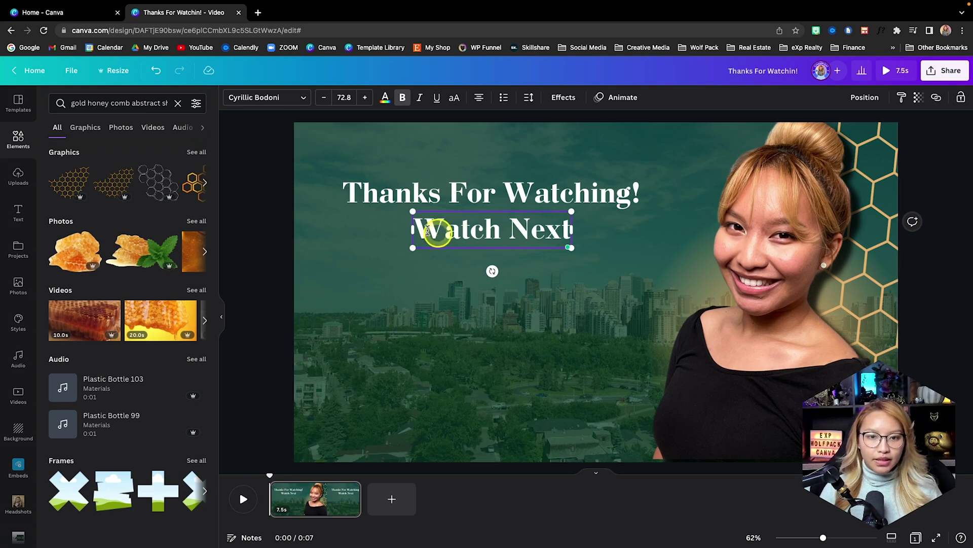
{"action": "left_click", "coordinate": [265, 96]}
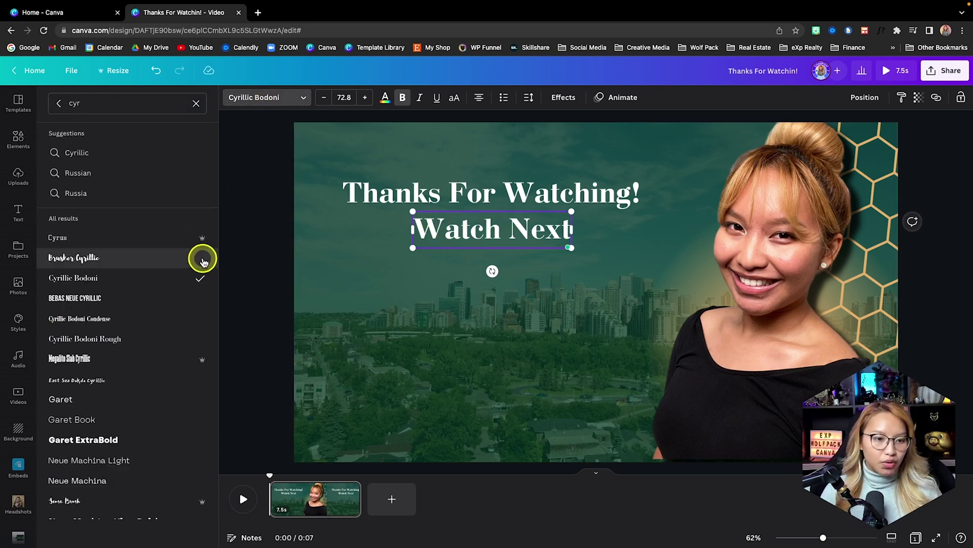
{"action": "left_click", "coordinate": [197, 104]}
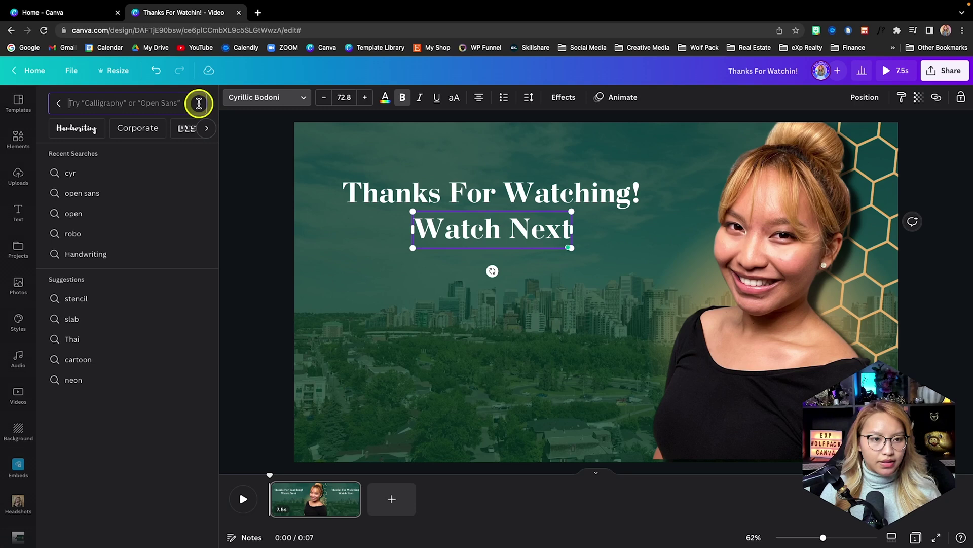
{"action": "left_click", "coordinate": [66, 126]}
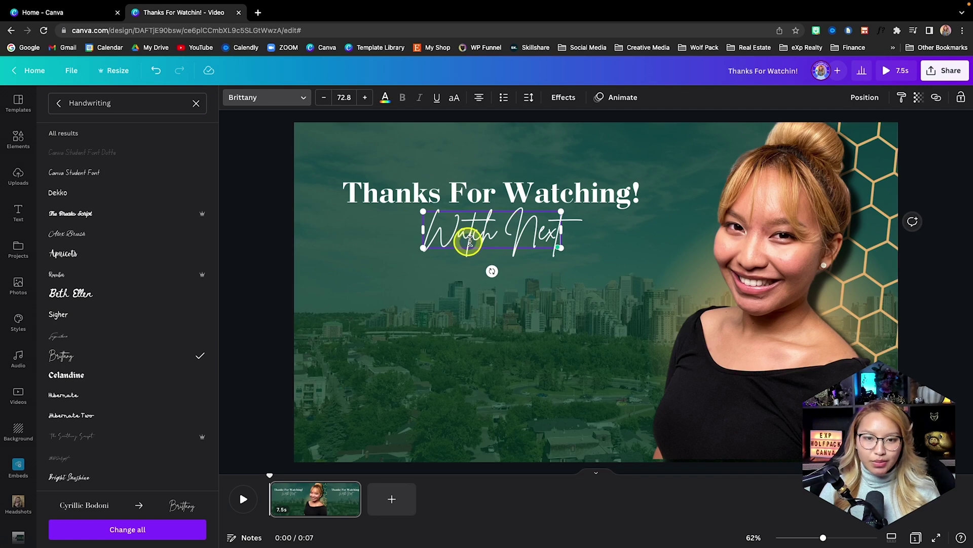
{"action": "left_click", "coordinate": [409, 302]}
Step: Colour Watch Next tan and enlarge it to size 85.3, shifting it slightly left
{"action": "left_click", "coordinate": [483, 242]}
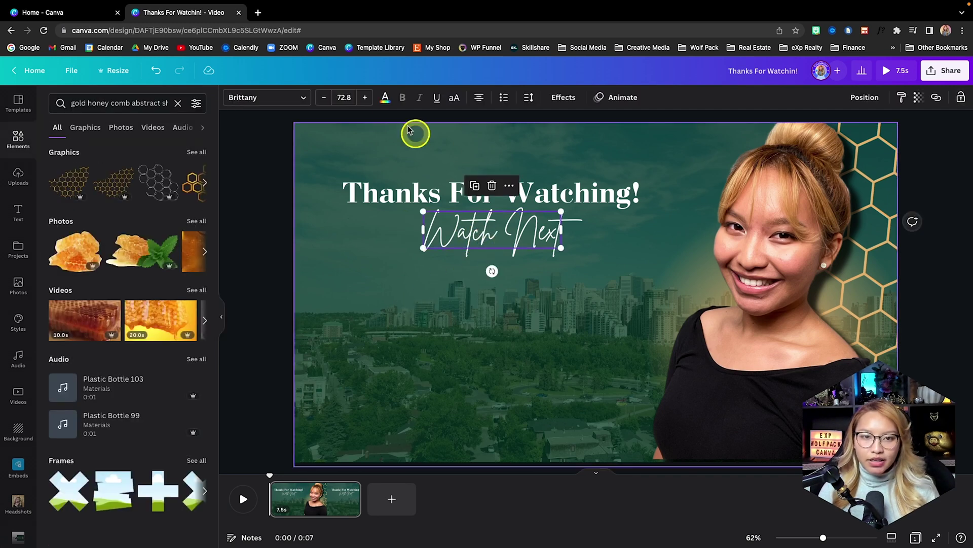
{"action": "left_click", "coordinate": [384, 99]}
{"action": "left_click", "coordinate": [89, 151]}
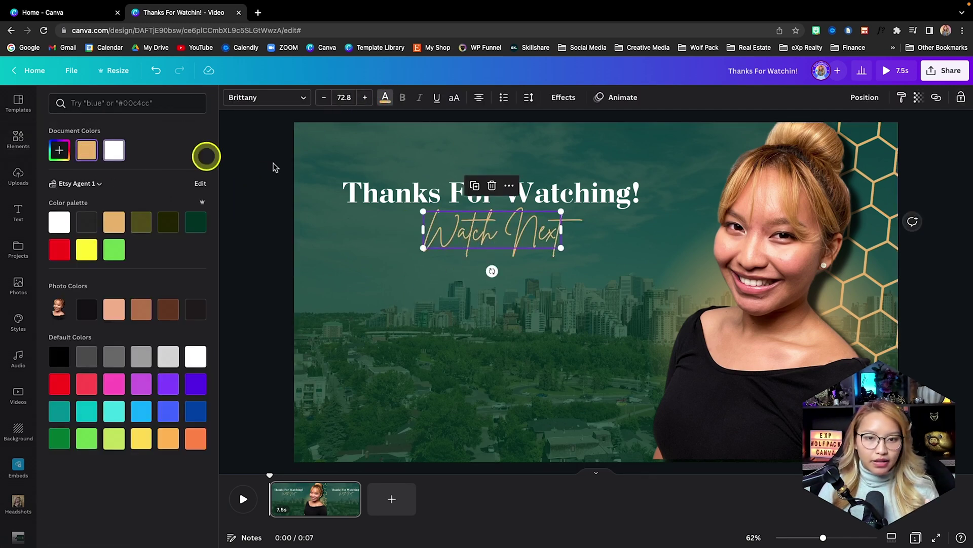
{"action": "left_click_drag", "start_coordinate": [563, 246], "coordinate": [528, 236]}
Step: Apply the Lift shadow effect to the Thanks For Watching! title
{"action": "left_click", "coordinate": [389, 197]}
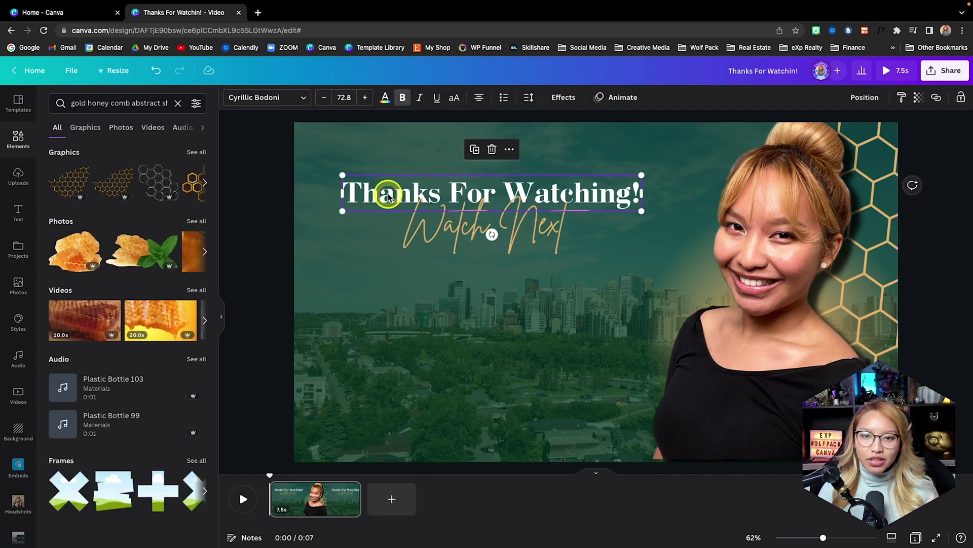
{"action": "left_click", "coordinate": [564, 101]}
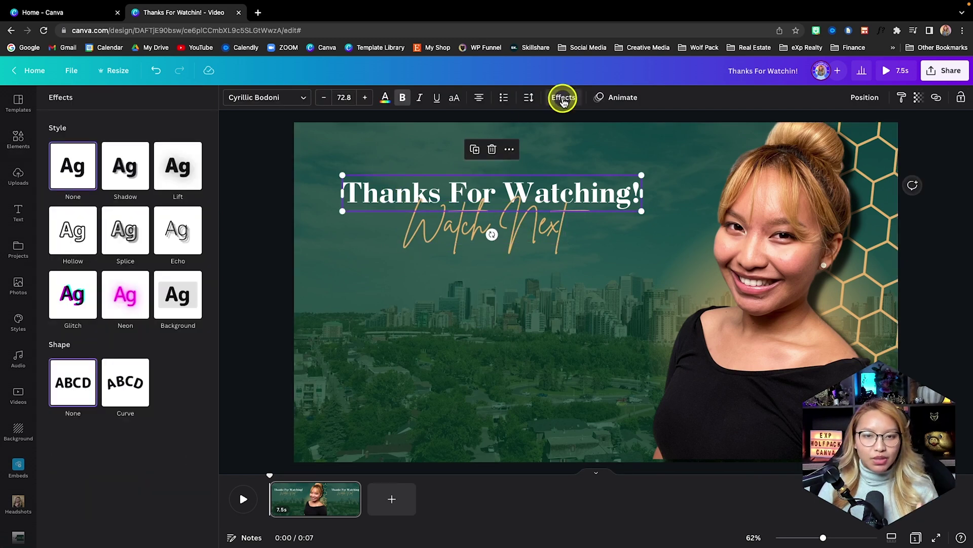
{"action": "left_click", "coordinate": [187, 170]}
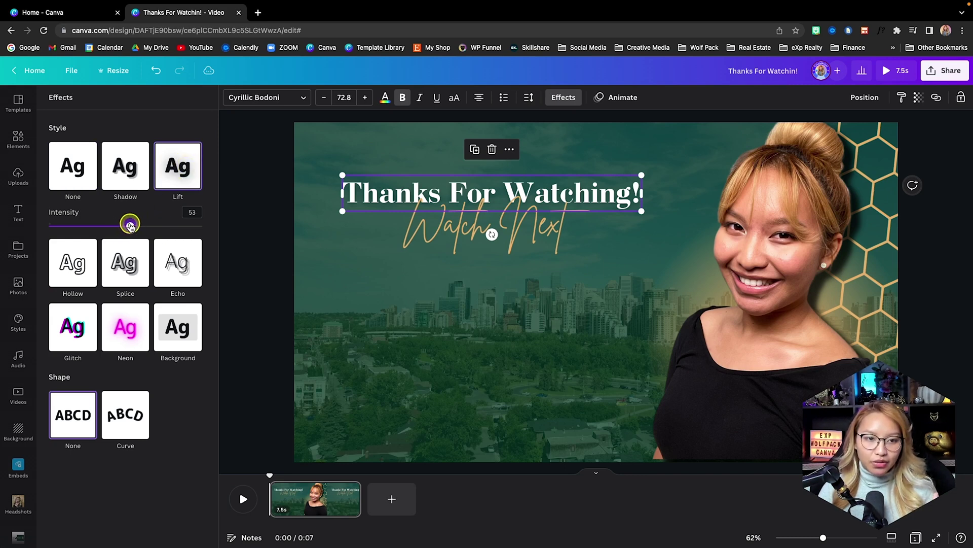
{"action": "key", "text": "Escape"}
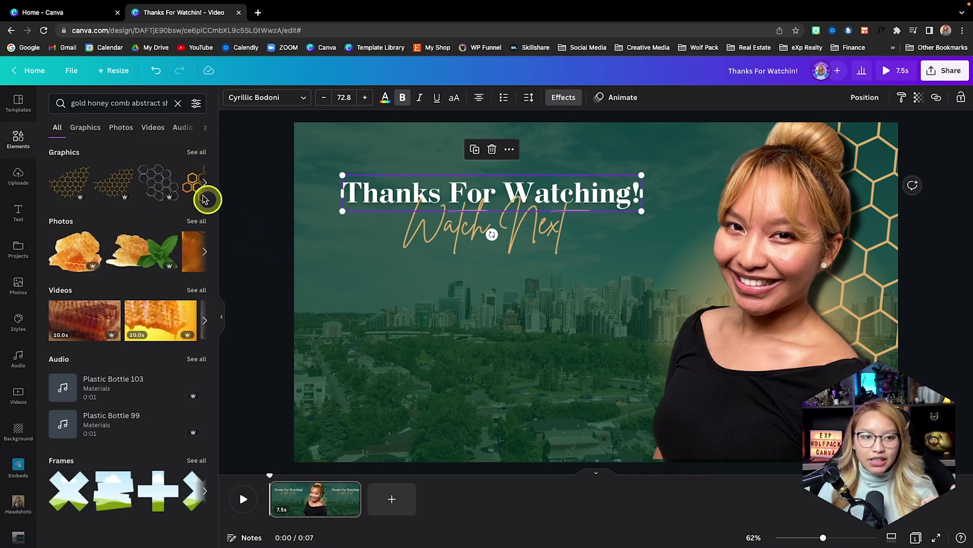
Step: Give Watch Next a Neon effect at intensity 85, then move both title lines up slightly
{"action": "left_click", "coordinate": [442, 226]}
{"action": "left_click", "coordinate": [561, 98]}
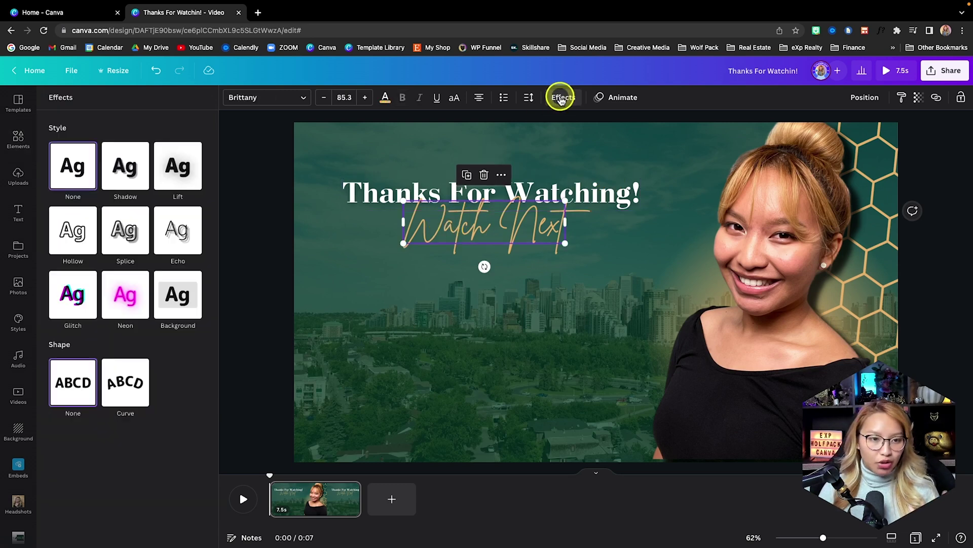
{"action": "left_click", "coordinate": [130, 302]}
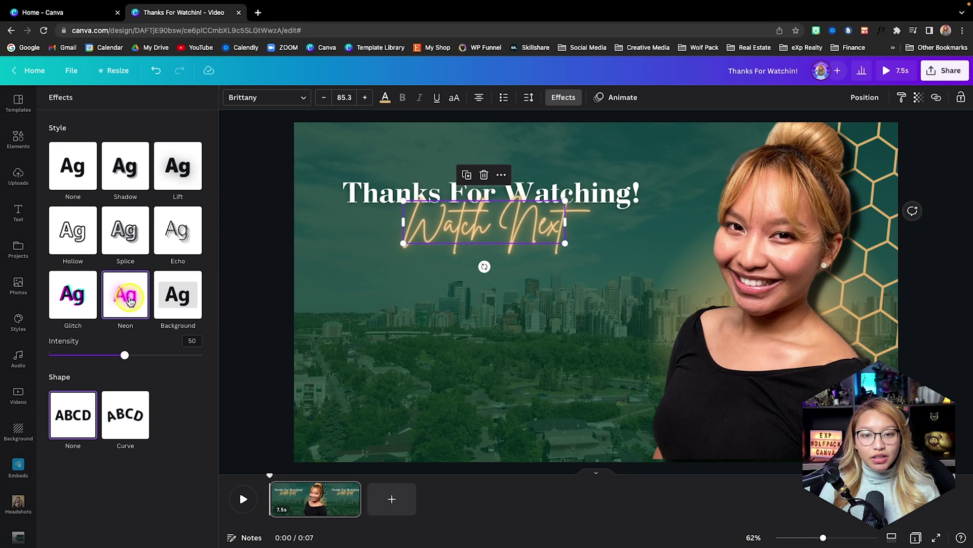
{"action": "left_click_drag", "start_coordinate": [123, 355], "coordinate": [123, 356]}
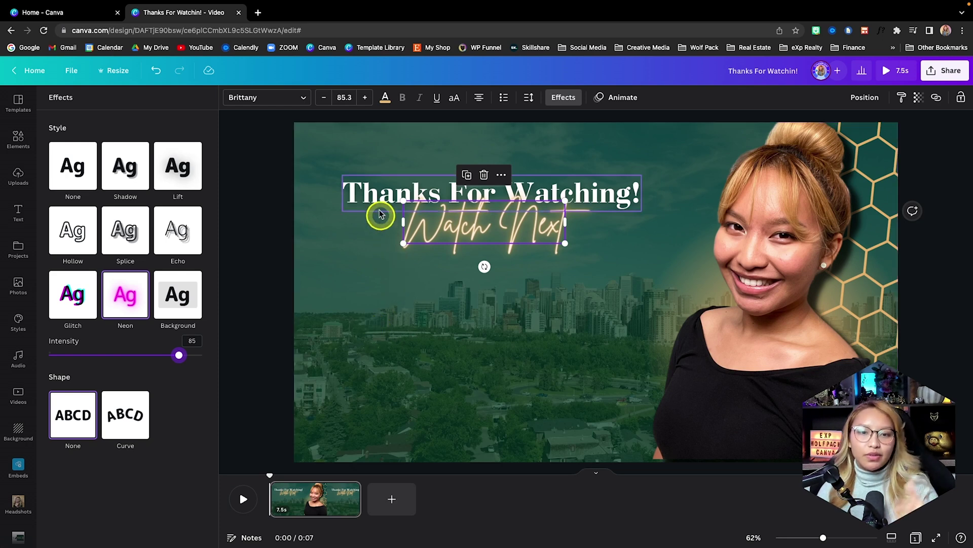
{"action": "left_click_drag", "start_coordinate": [363, 152], "coordinate": [420, 214]}
{"action": "left_click_drag", "start_coordinate": [448, 247], "coordinate": [456, 213]}
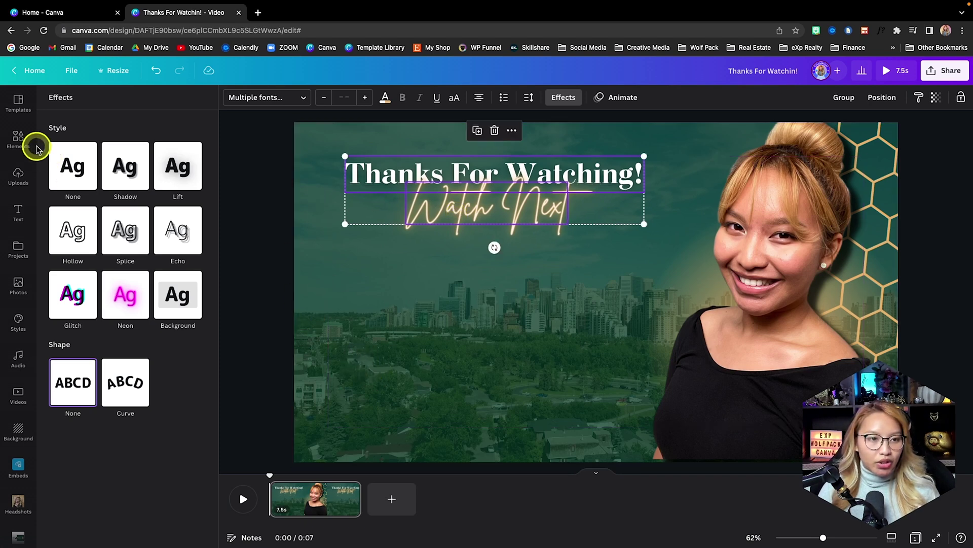
Step: Add a square shape from Elements and resize it into a dark rectangle centred below Watch Next
{"action": "left_click", "coordinate": [18, 139]}
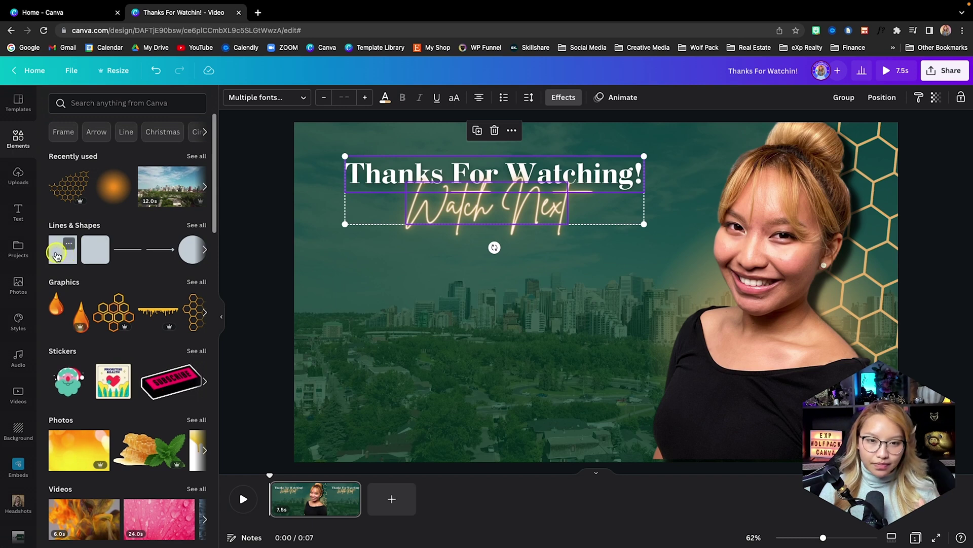
{"action": "left_click", "coordinate": [77, 251]}
{"action": "mouse_move", "coordinate": [589, 301]}
{"action": "left_mouse_down"}
{"action": "mouse_move", "coordinate": [422, 320]}
{"action": "mouse_move", "coordinate": [581, 315]}
{"action": "left_mouse_up"}
{"action": "left_click_drag", "start_coordinate": [470, 365], "coordinate": [468, 392]}
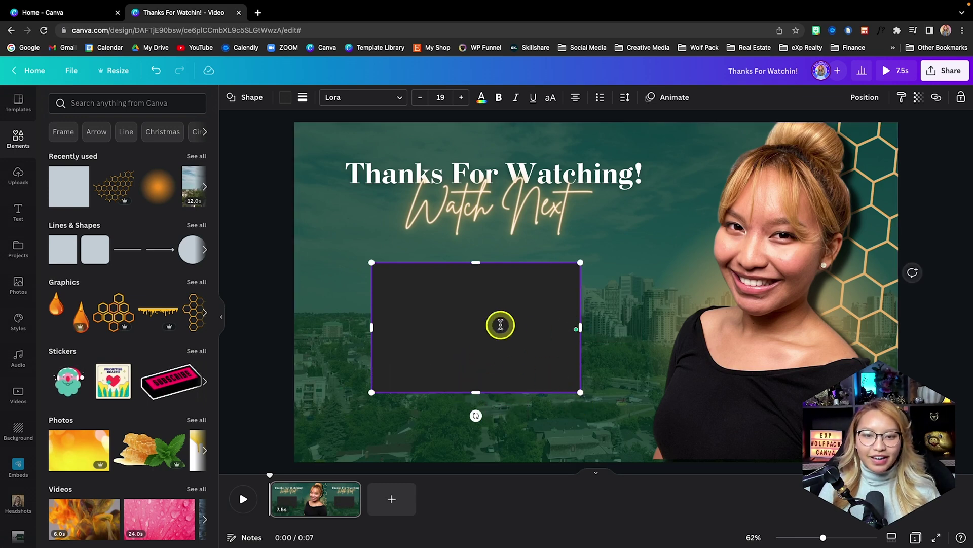
{"action": "left_click_drag", "start_coordinate": [452, 317], "coordinate": [475, 308]}
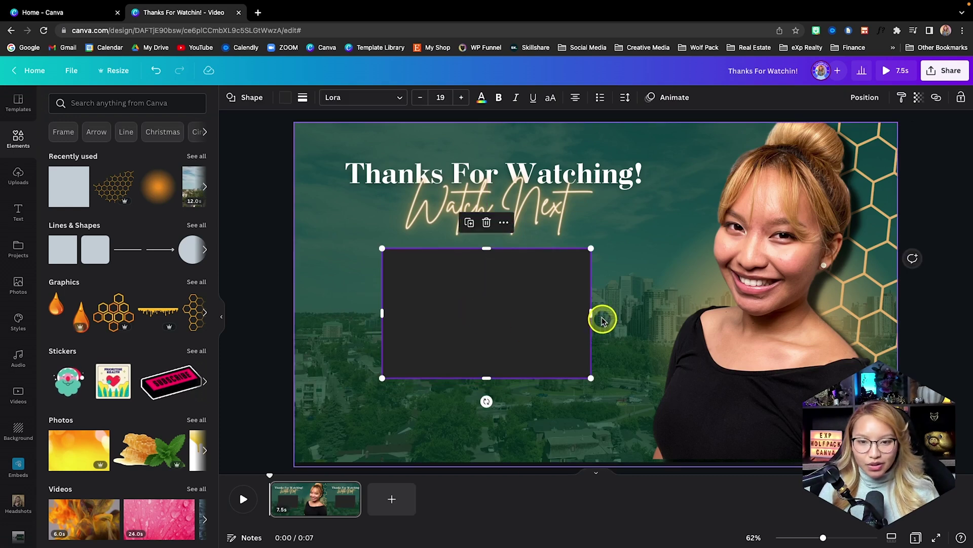
{"action": "left_click_drag", "start_coordinate": [593, 315], "coordinate": [576, 312]}
{"action": "mouse_move", "coordinate": [506, 313]}
{"action": "left_mouse_down"}
{"action": "mouse_move", "coordinate": [495, 313]}
{"action": "mouse_move", "coordinate": [505, 310]}
{"action": "left_mouse_up"}
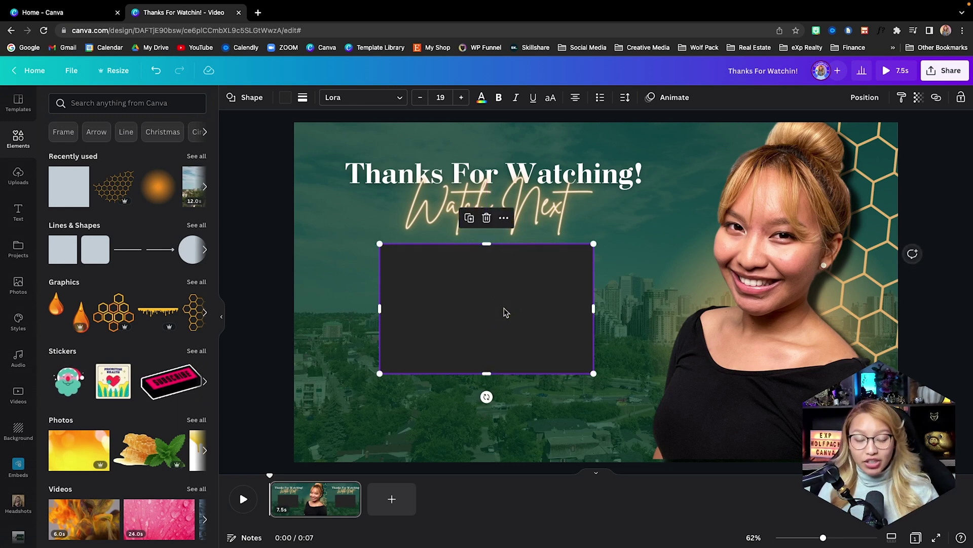
{"action": "left_click_drag", "start_coordinate": [482, 311], "coordinate": [482, 311]}
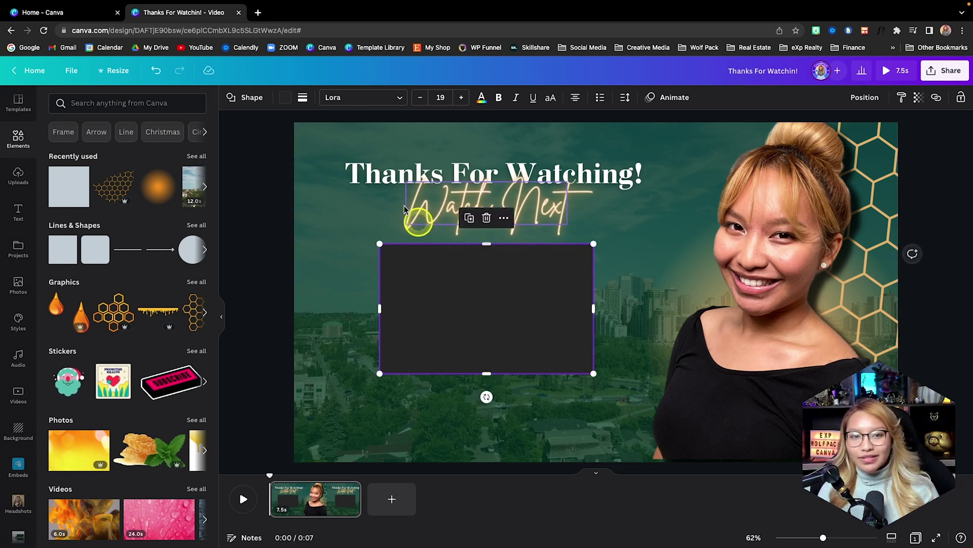
Step: Make the rectangle's fill transparent and give it a solid border of weight 10
{"action": "left_click", "coordinate": [285, 97]}
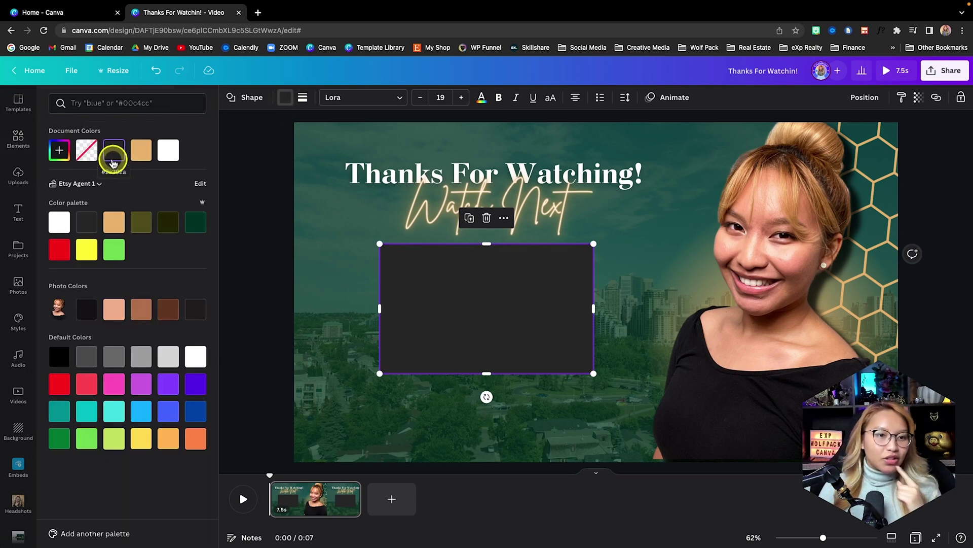
{"action": "left_click", "coordinate": [88, 152]}
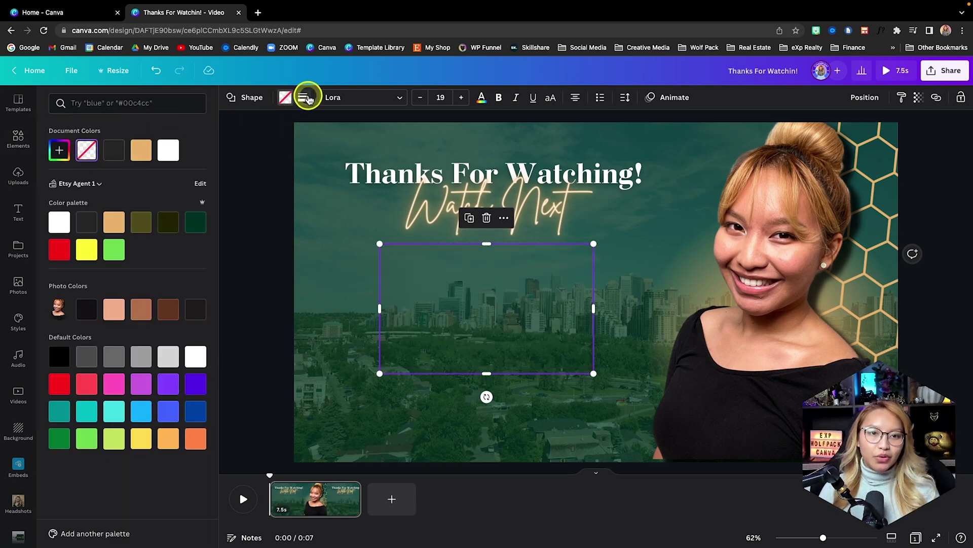
{"action": "left_click", "coordinate": [307, 97]}
{"action": "left_click_drag", "start_coordinate": [303, 163], "coordinate": [316, 164]}
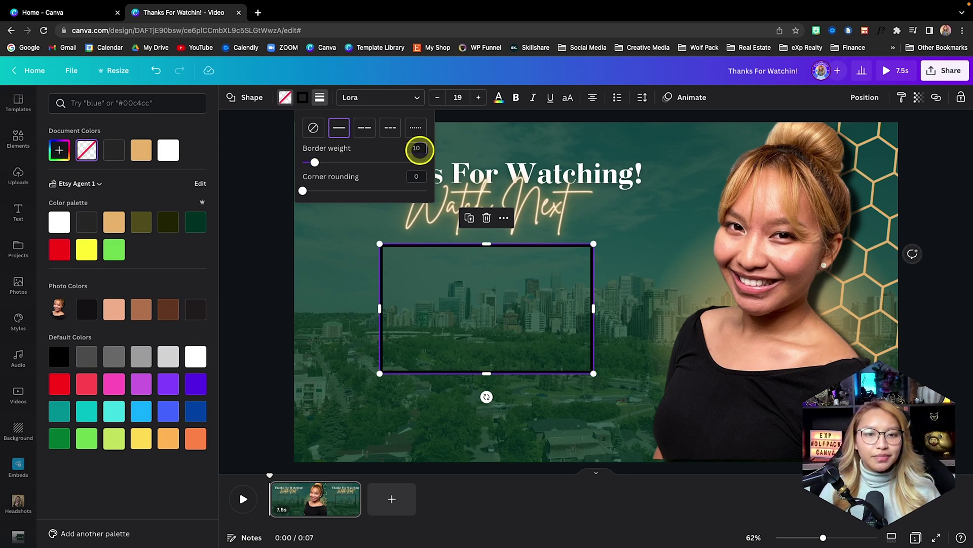
{"action": "left_click", "coordinate": [330, 274]}
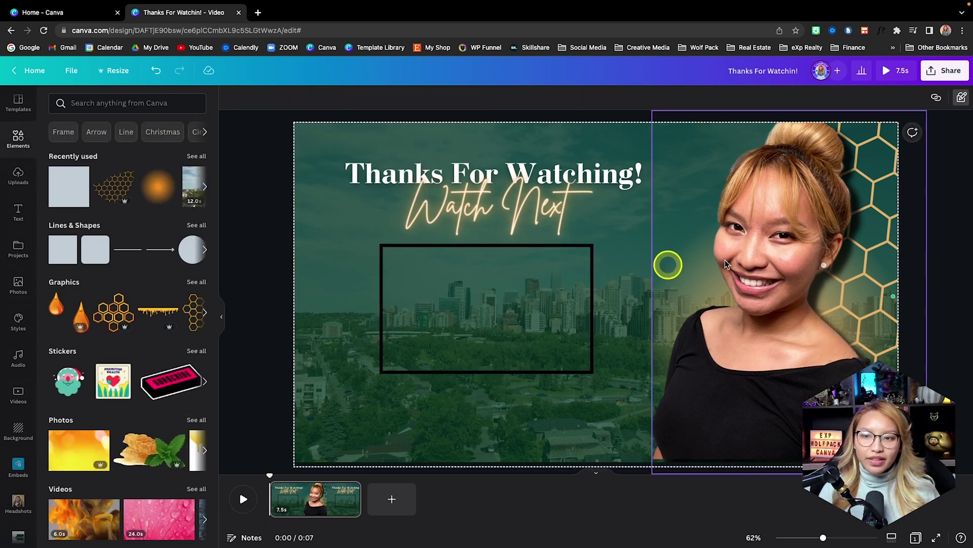
Step: Colour the frame border tan and round its corners to 50
{"action": "left_click", "coordinate": [384, 246]}
{"action": "left_click", "coordinate": [284, 99]}
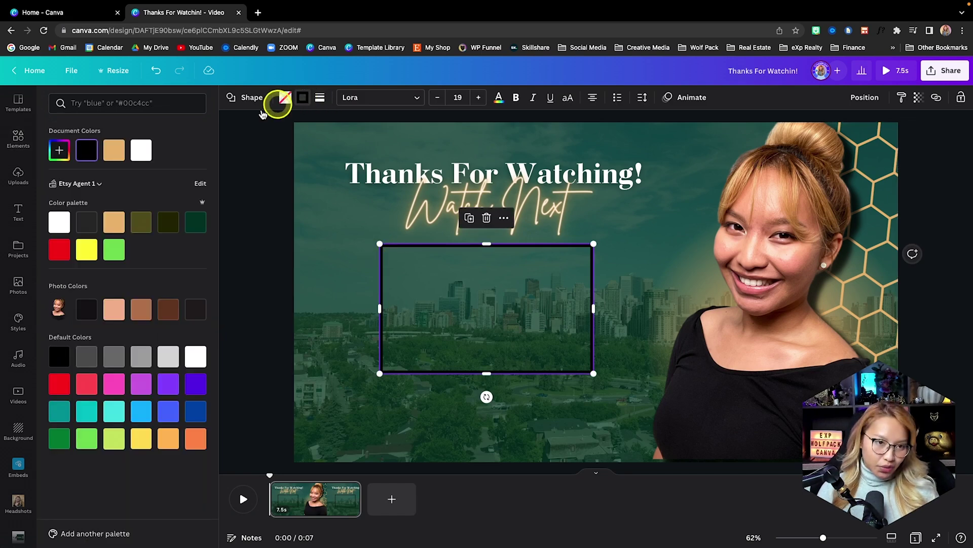
{"action": "left_click", "coordinate": [116, 151]}
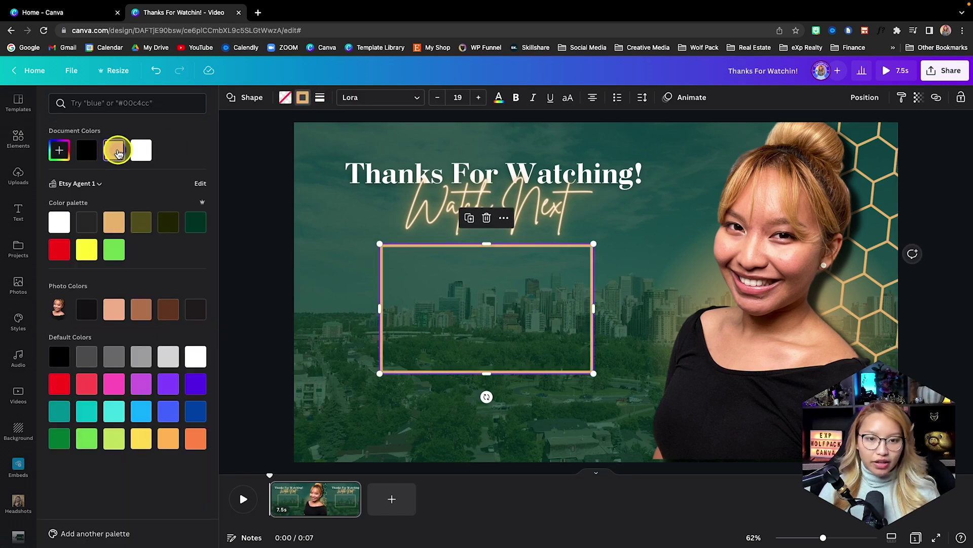
{"action": "left_click", "coordinate": [319, 98]}
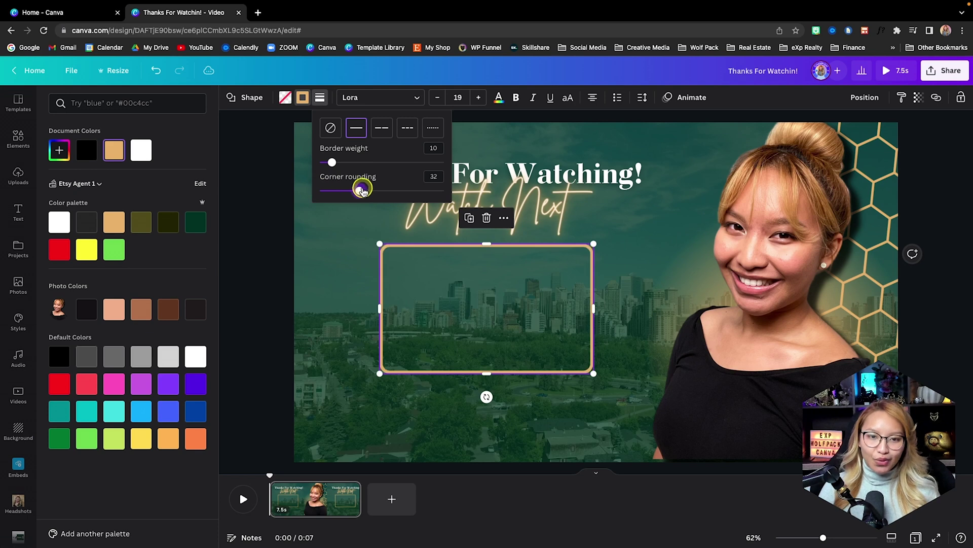
{"action": "left_click_drag", "start_coordinate": [382, 190], "coordinate": [370, 239]}
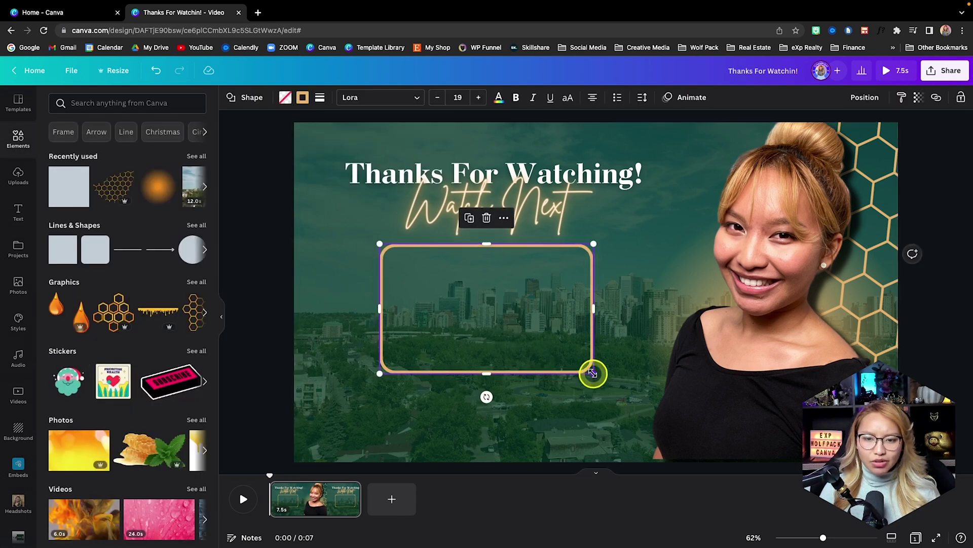
Step: Enlarge the frame, shift it left, and move the titles and frame up together
{"action": "left_click_drag", "start_coordinate": [592, 372], "coordinate": [612, 388]}
{"action": "left_click_drag", "start_coordinate": [565, 356], "coordinate": [557, 355]}
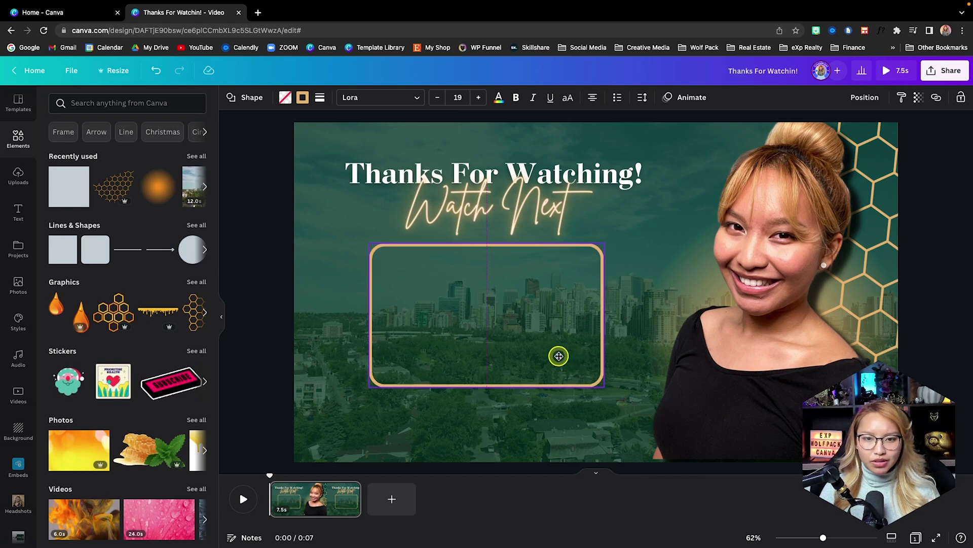
{"action": "left_click_drag", "start_coordinate": [343, 181], "coordinate": [501, 345]}
{"action": "left_click", "coordinate": [311, 398]}
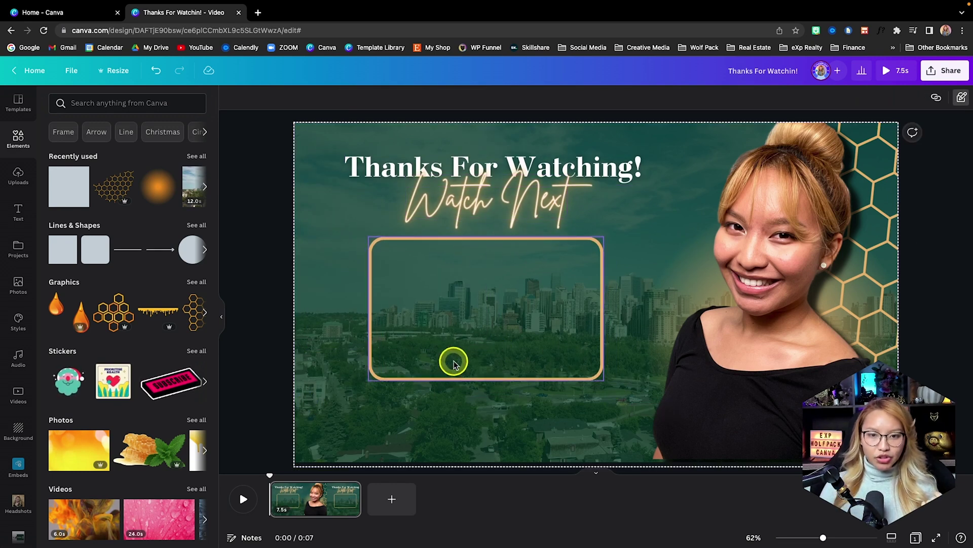
{"action": "left_click", "coordinate": [451, 361]}
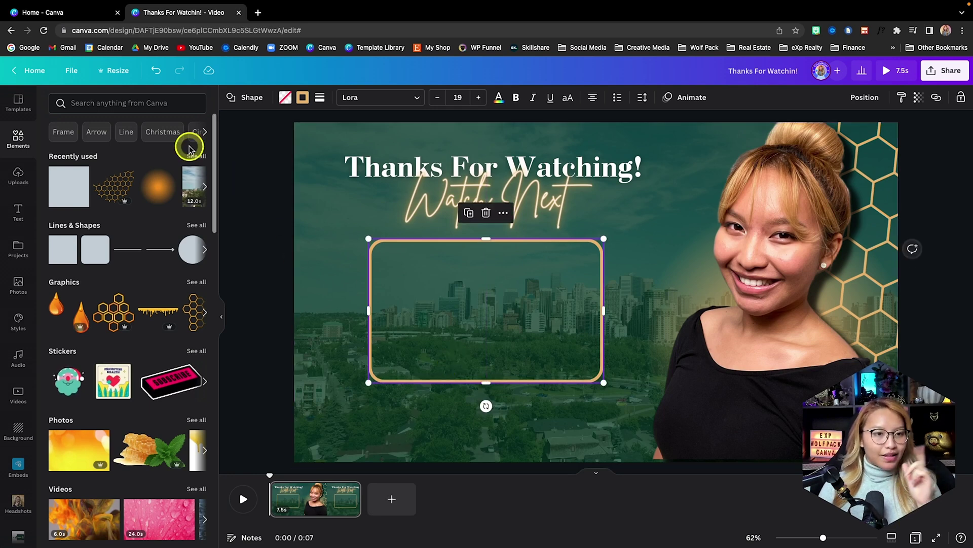
Step: Search Elements for YouTube subscribe graphics and place a bell SUBSCRIBE button below the frame
{"action": "left_click", "coordinate": [124, 103]}
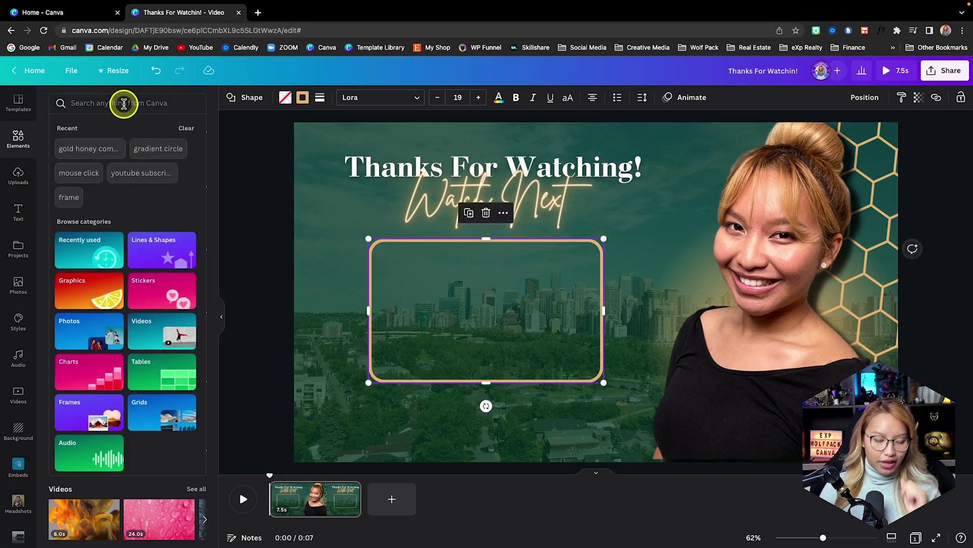
{"action": "type", "text": "you"}
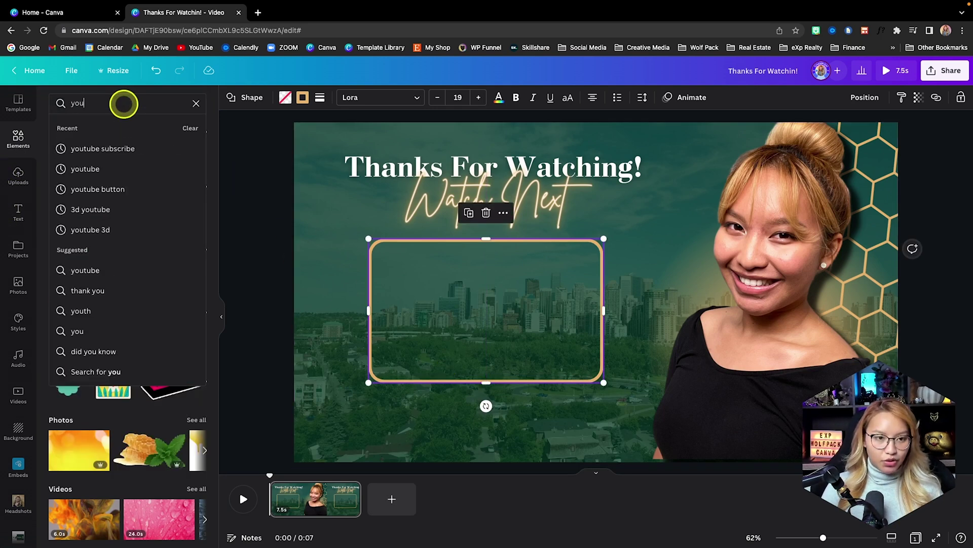
{"action": "left_click", "coordinate": [107, 148]}
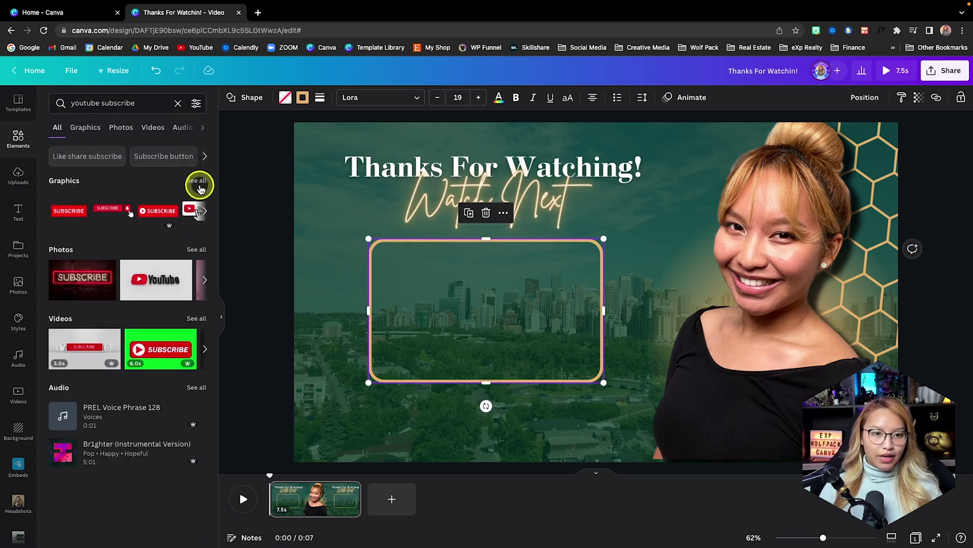
{"action": "left_click", "coordinate": [198, 183]}
{"action": "scroll", "coordinate": [145, 253], "scroll_direction": "down", "scroll_amount": 5}
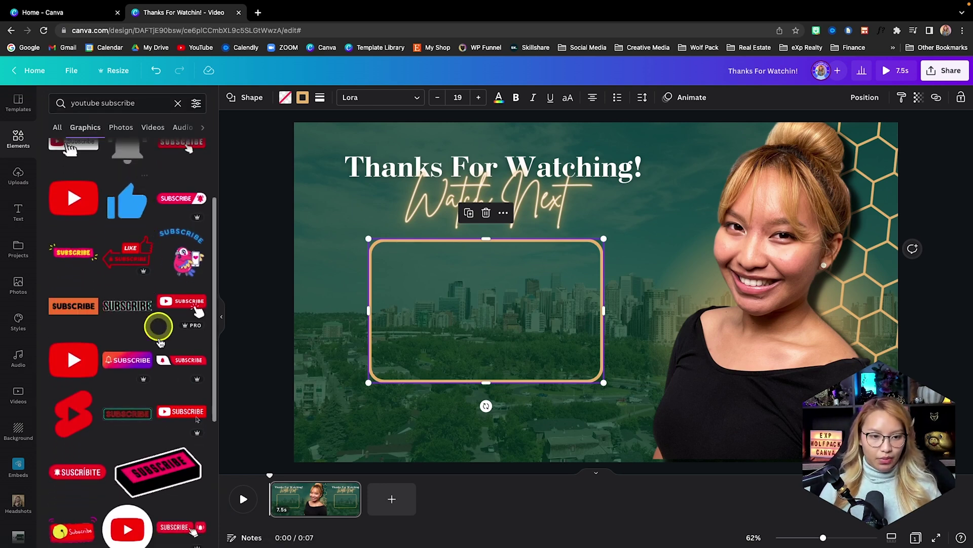
{"action": "left_click_drag", "start_coordinate": [604, 296], "coordinate": [472, 400]}
Step: Recolour the SUBSCRIBE button's red to tan gold
{"action": "left_click", "coordinate": [231, 98]}
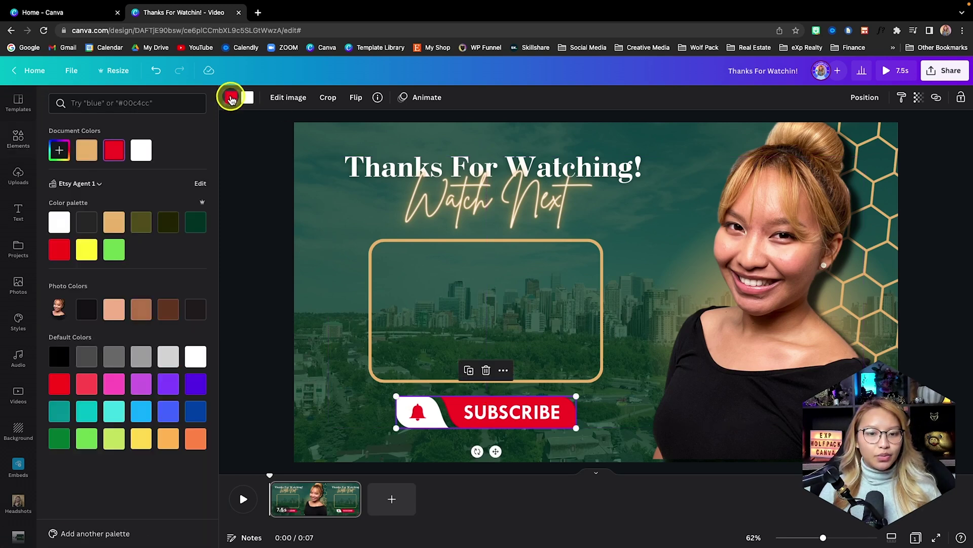
{"action": "left_click", "coordinate": [86, 150]}
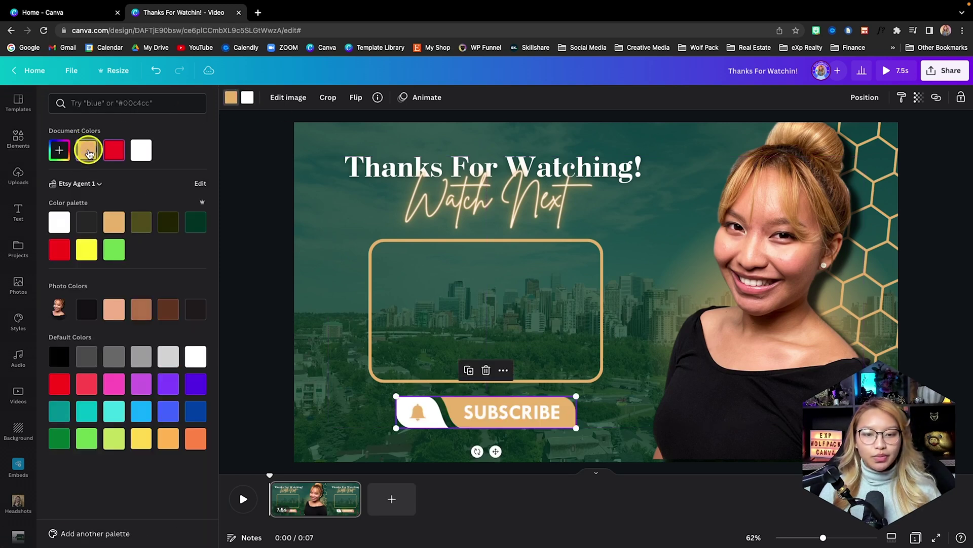
{"action": "left_click", "coordinate": [287, 213]}
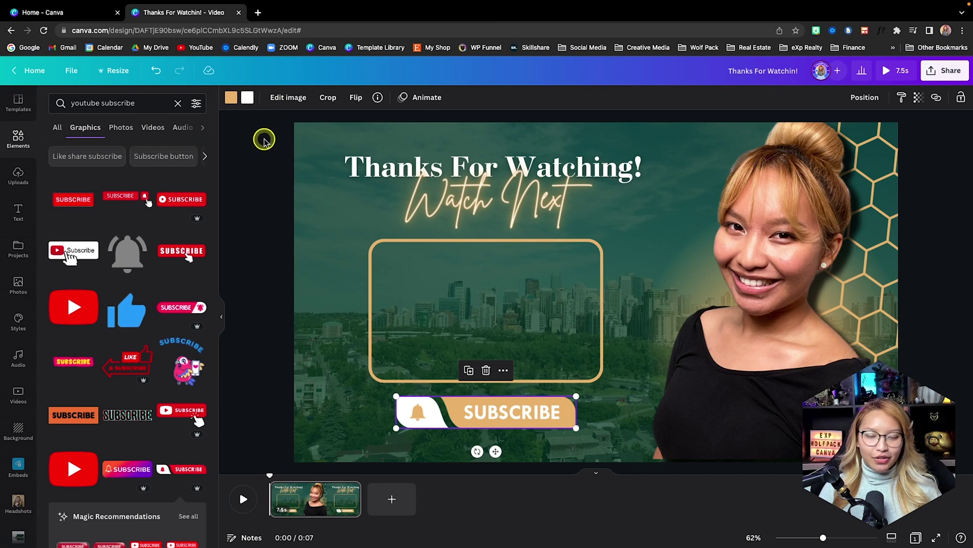
Step: Centre-align the title, Watch Next, frame and SUBSCRIBE button, then shift the stack slightly left
{"action": "left_click_drag", "start_coordinate": [264, 141], "coordinate": [527, 430]}
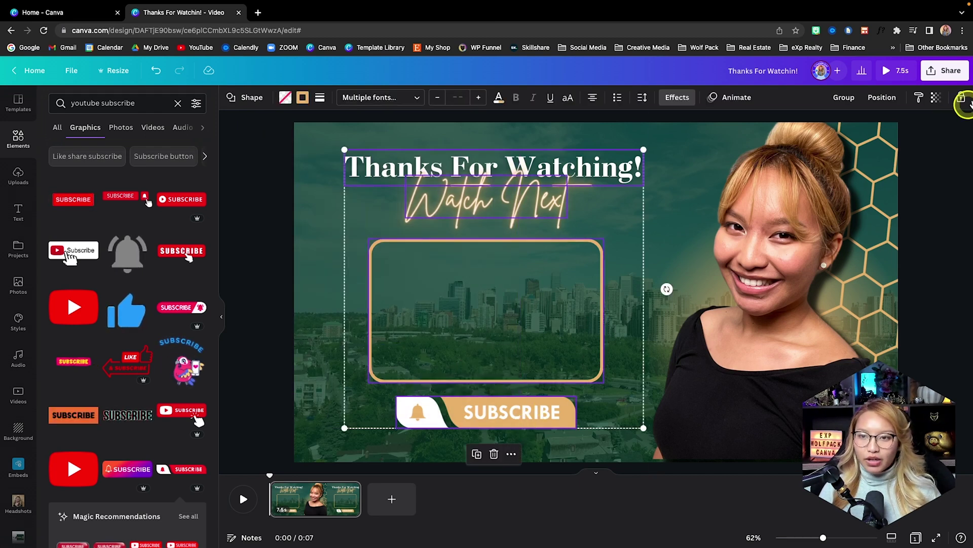
{"action": "left_click", "coordinate": [877, 97]}
{"action": "left_click", "coordinate": [840, 209]}
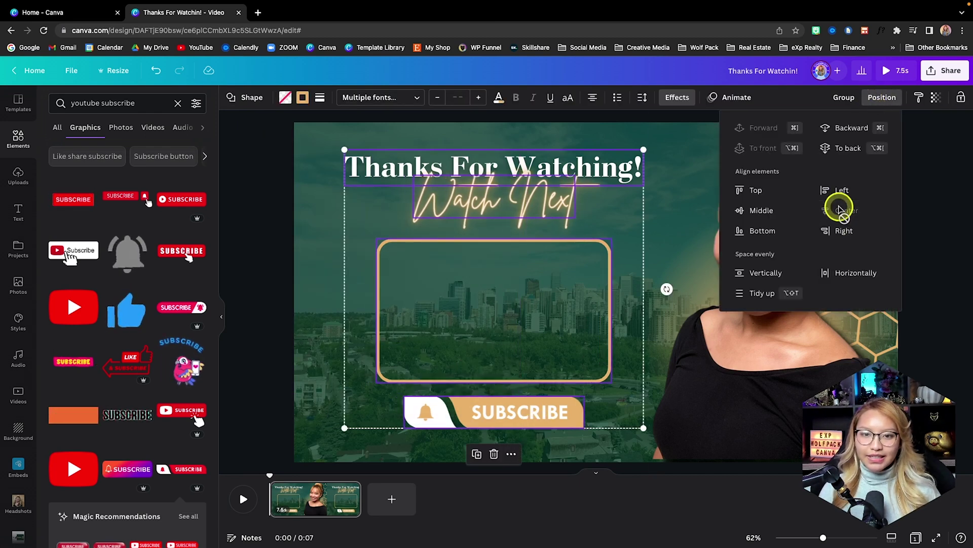
{"action": "left_click_drag", "start_coordinate": [543, 218], "coordinate": [531, 222]}
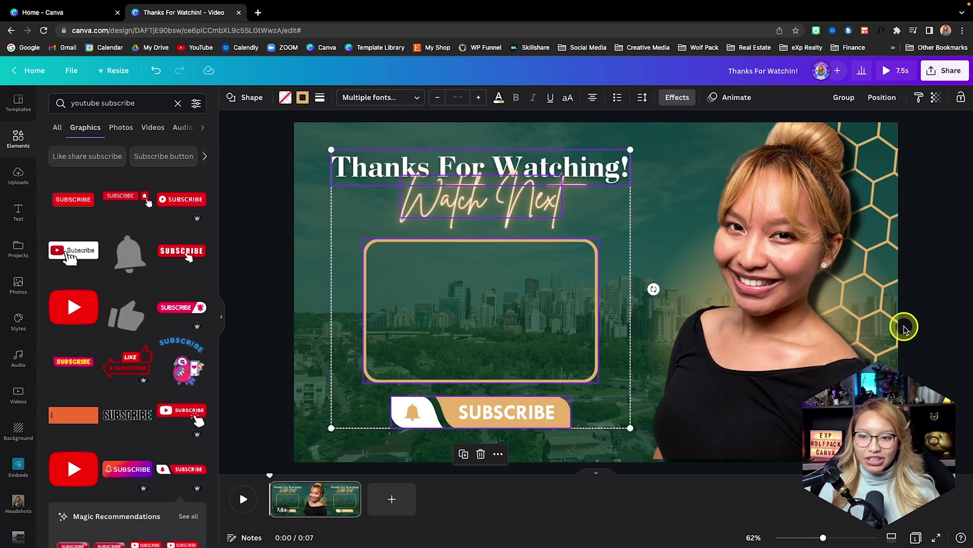
{"action": "left_click", "coordinate": [965, 343]}
{"action": "left_click_drag", "start_coordinate": [966, 343], "coordinate": [745, 327]}
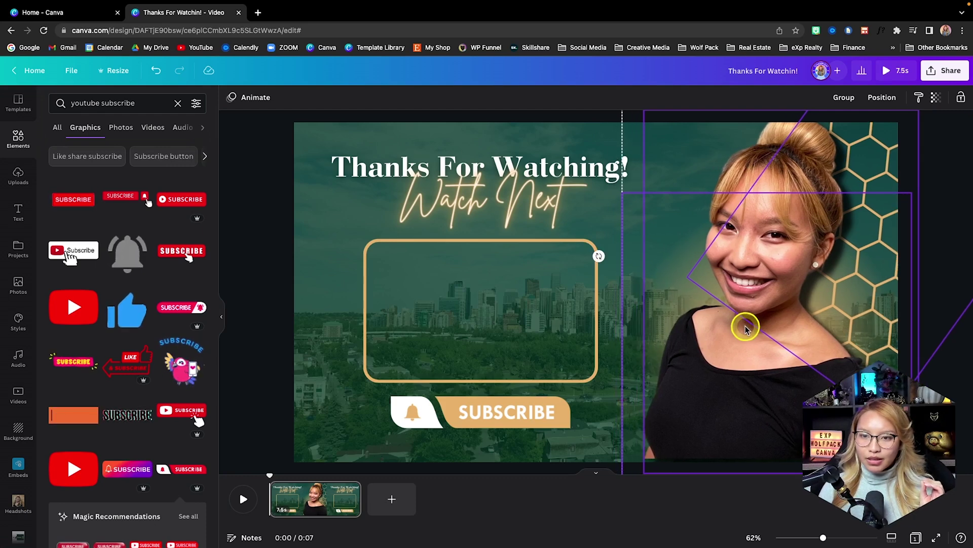
{"action": "left_click", "coordinate": [272, 268]}
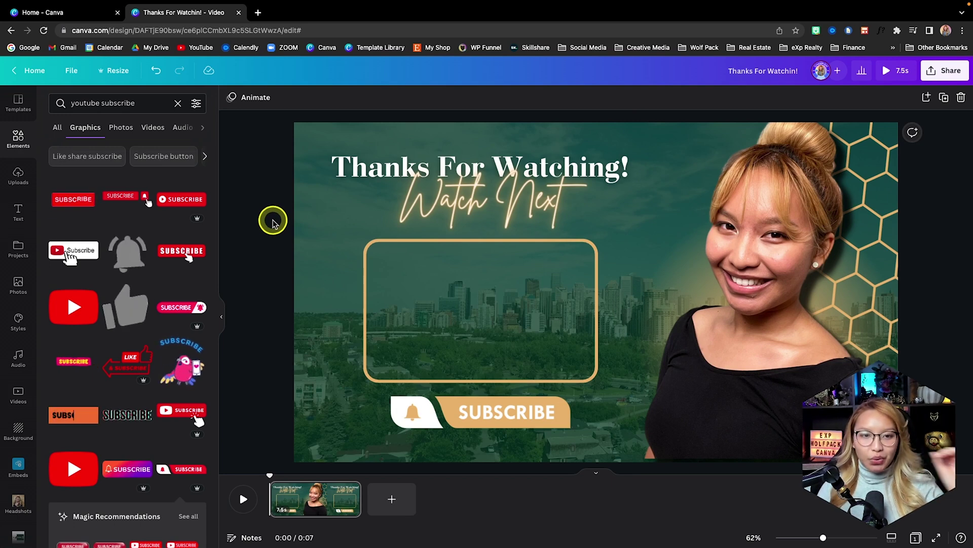
Step: Preview the Simple and Sleek page animations, then apply Corporate to the page
{"action": "left_click", "coordinate": [255, 99]}
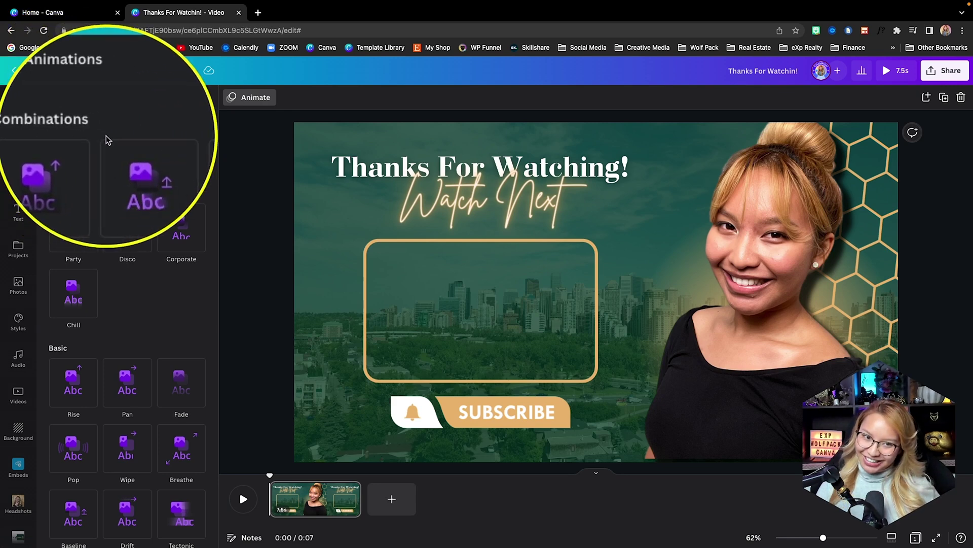
{"action": "left_click", "coordinate": [72, 157]}
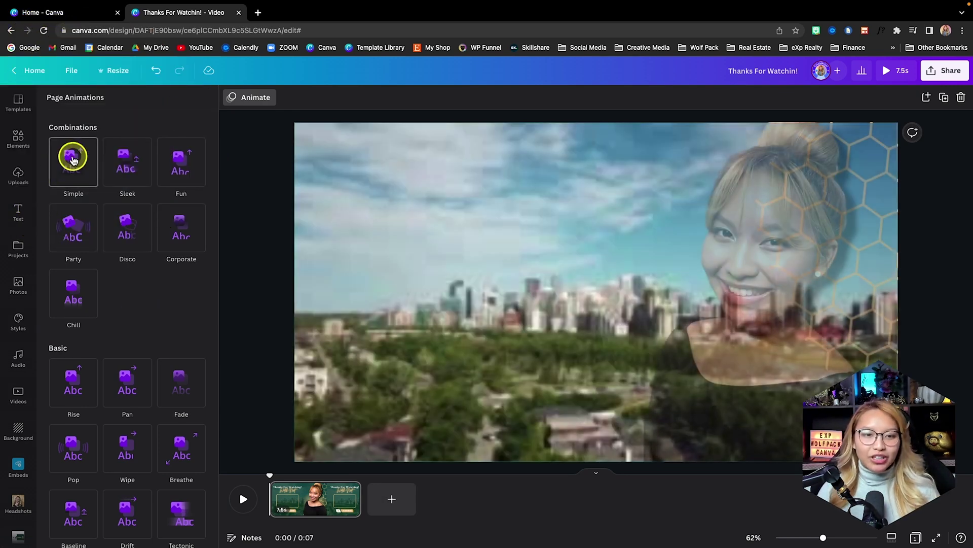
{"action": "left_click", "coordinate": [124, 163]}
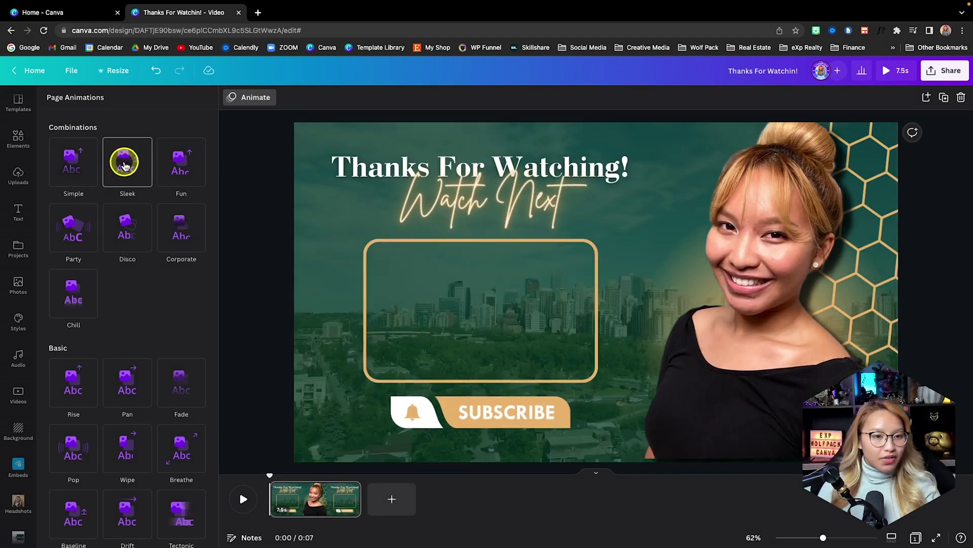
{"action": "left_click", "coordinate": [175, 225]}
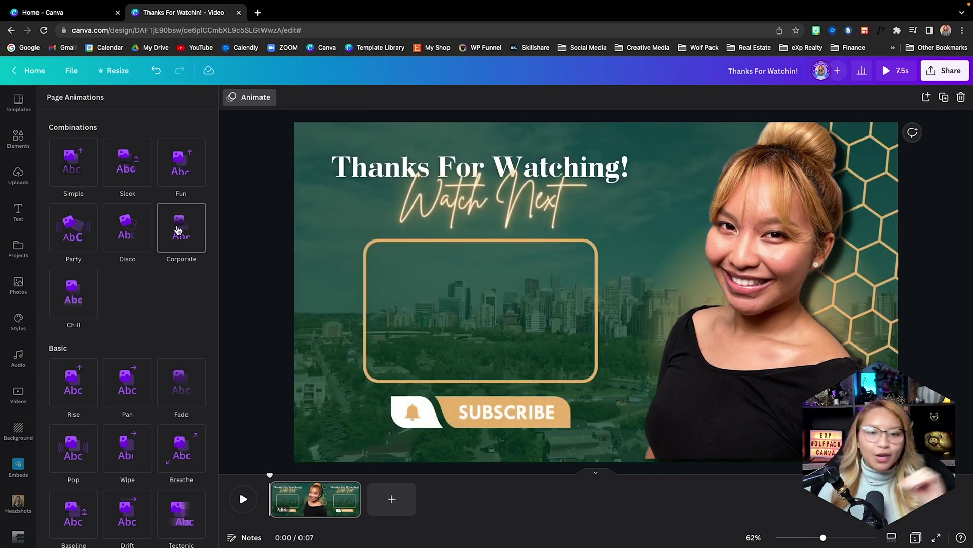
{"action": "left_click", "coordinate": [178, 230]}
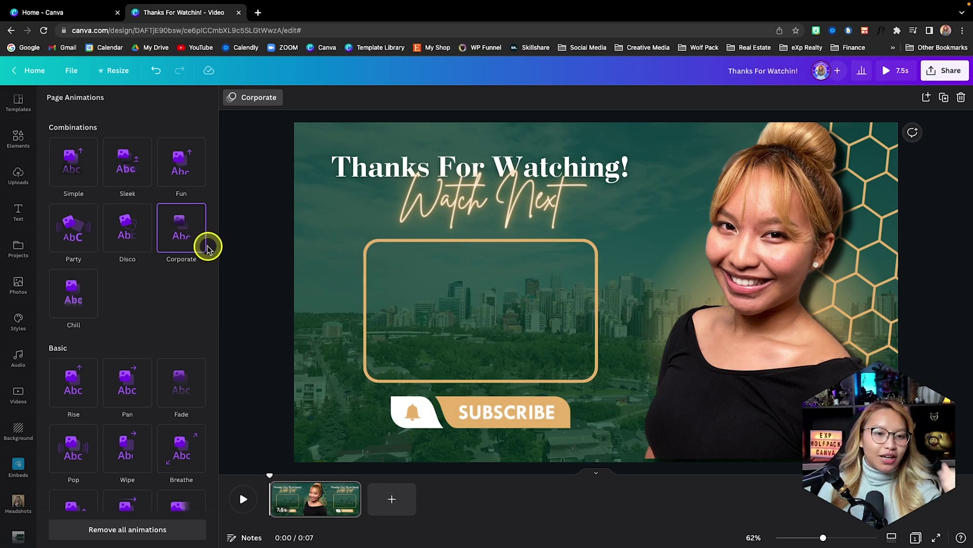
{"action": "left_click", "coordinate": [267, 253]}
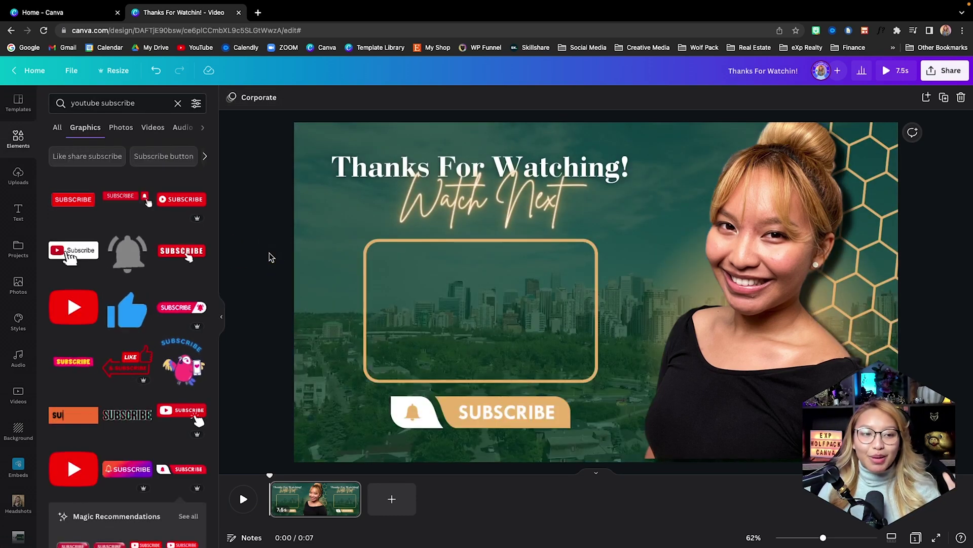
Step: Add Br1ghter (Instrumental Version) as background music, choose its starting section, and play it back
{"action": "left_click", "coordinate": [19, 359]}
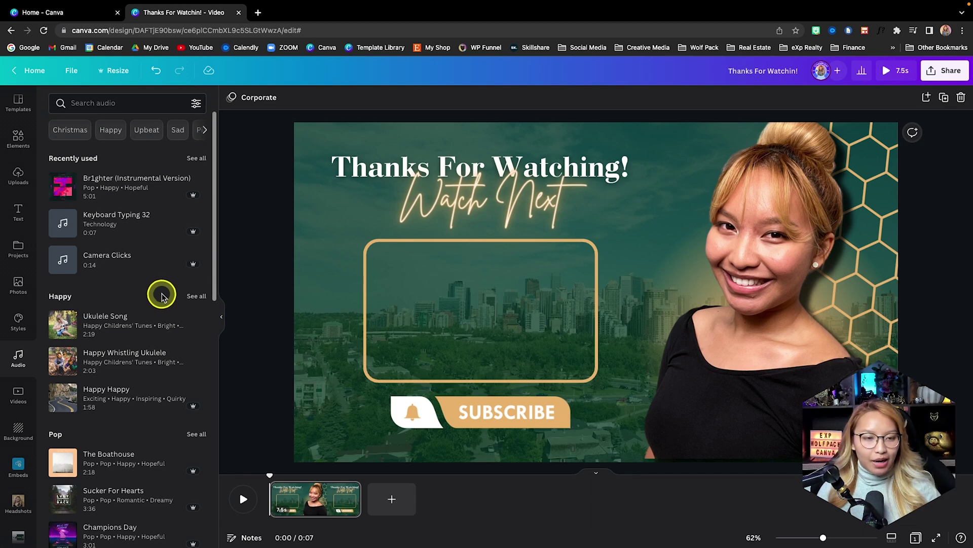
{"action": "left_click", "coordinate": [125, 196]}
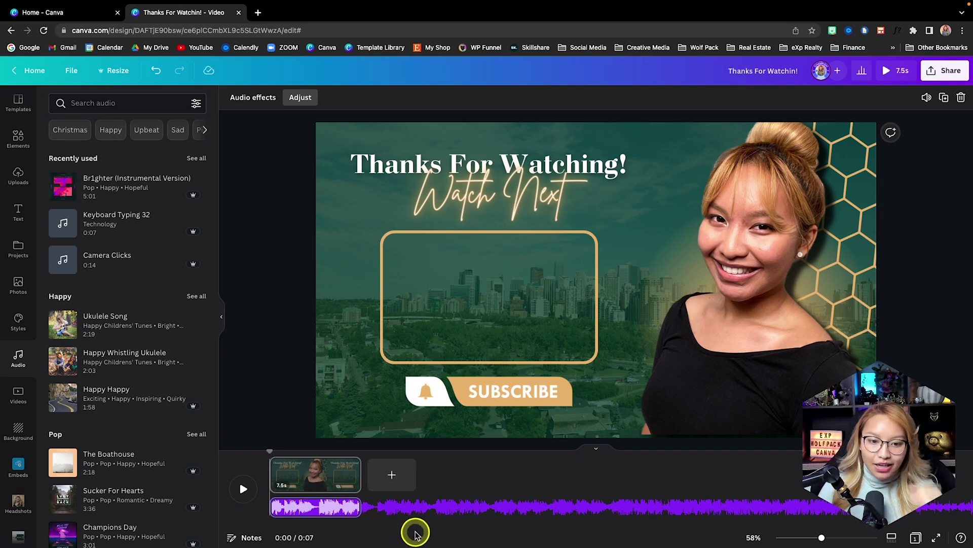
{"action": "key", "text": "XF86AudioRaiseVolume"}
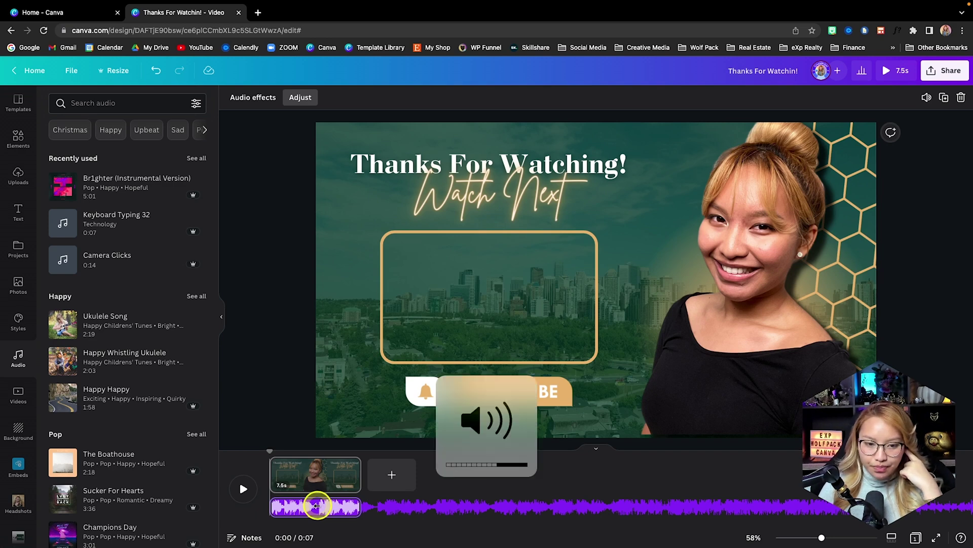
{"action": "left_click_drag", "start_coordinate": [326, 506], "coordinate": [314, 507]}
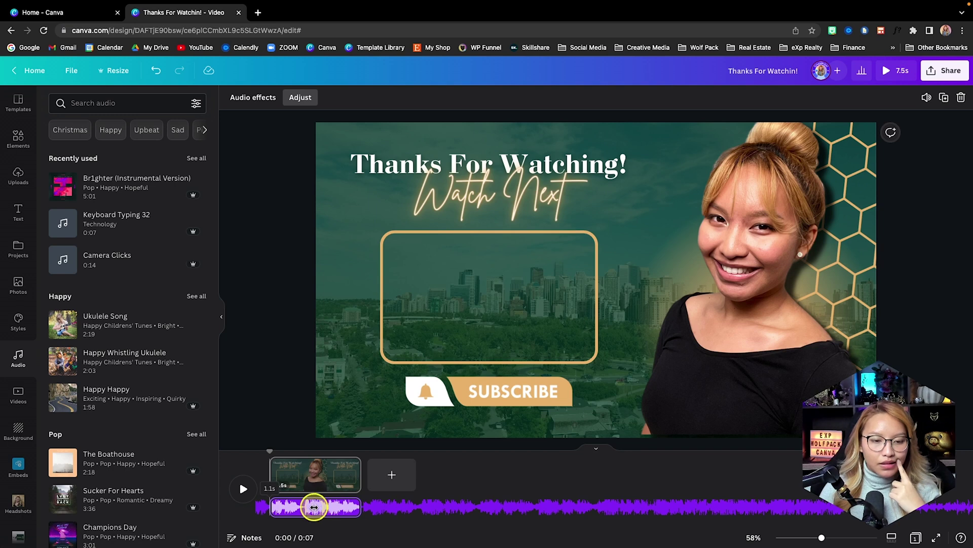
{"action": "key", "text": "XF86AudioRaiseVolume"}
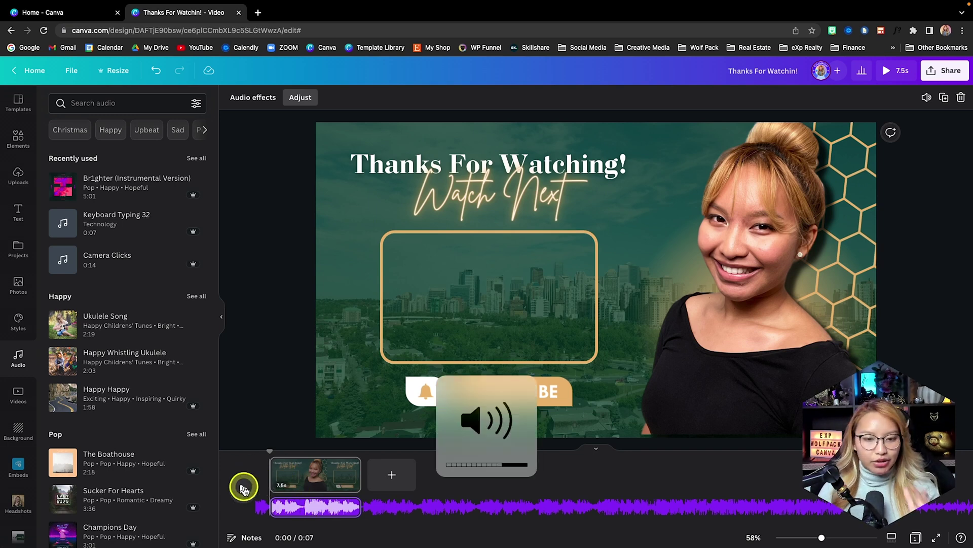
{"action": "left_click", "coordinate": [244, 488]}
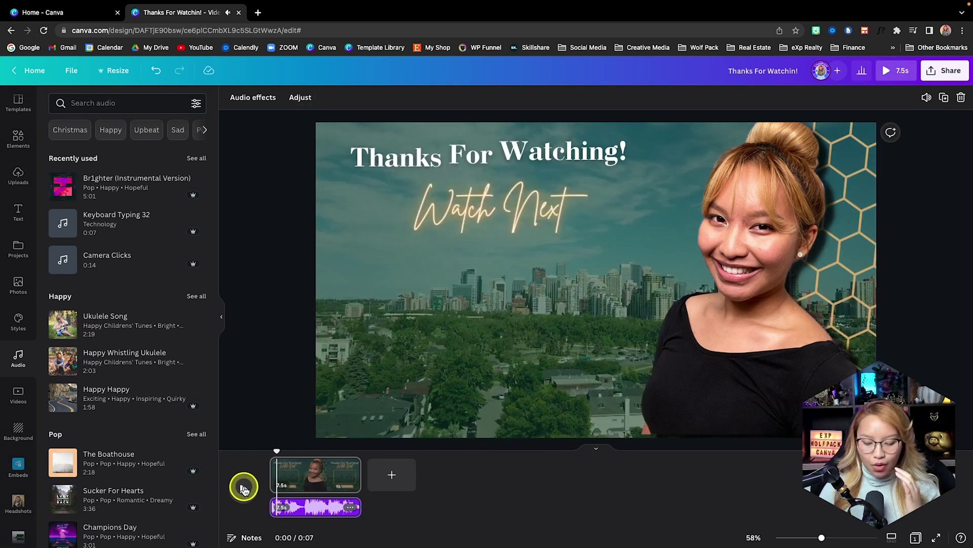
{"action": "key", "text": "XF86AudioLowerVolume"}
{"action": "key", "text": "XF86AudioLowerVolume"}
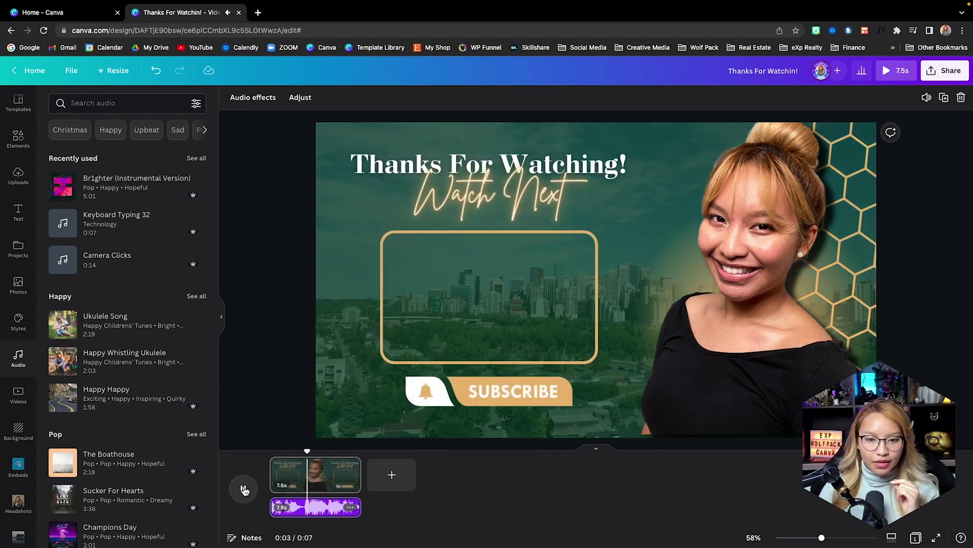
{"action": "key", "text": "XF86AudioLowerVolume"}
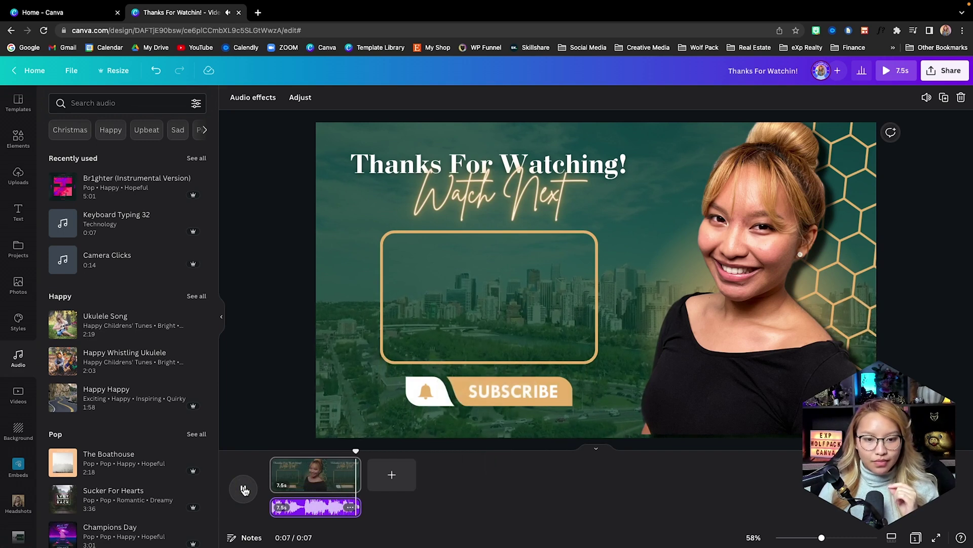
{"action": "left_click", "coordinate": [342, 511]}
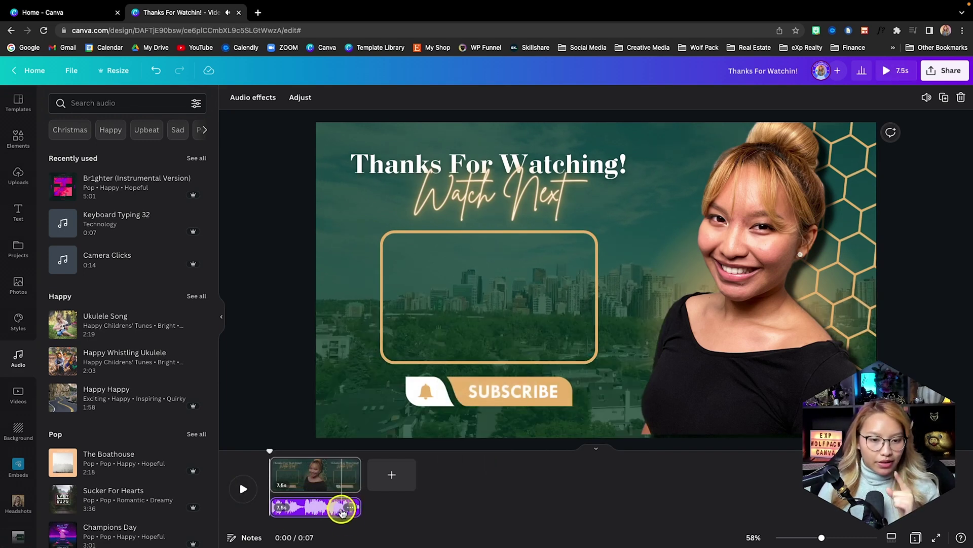
Step: Give the background music a 0.5s fade in and fade out, then preview the 7.5s end screen full screen
{"action": "left_click", "coordinate": [260, 97]}
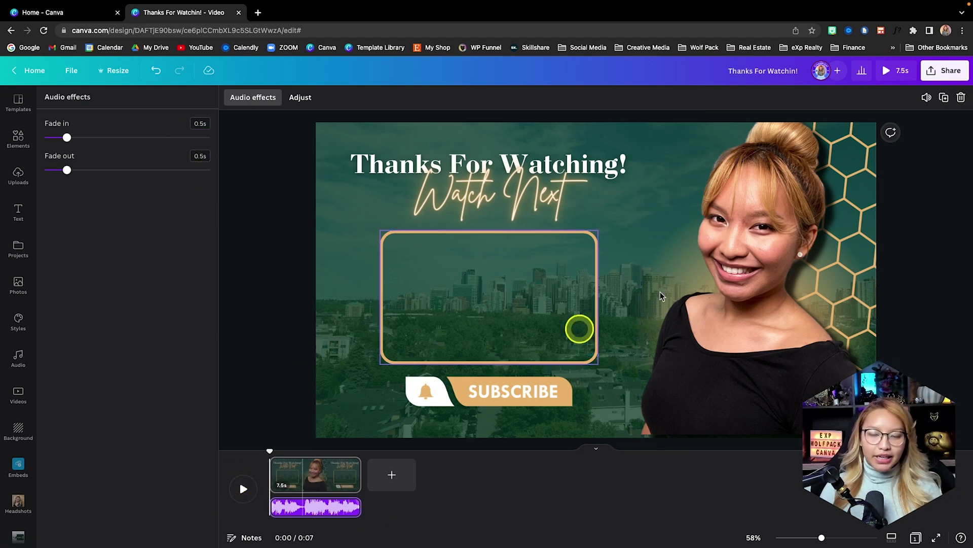
{"action": "left_click", "coordinate": [898, 73]}
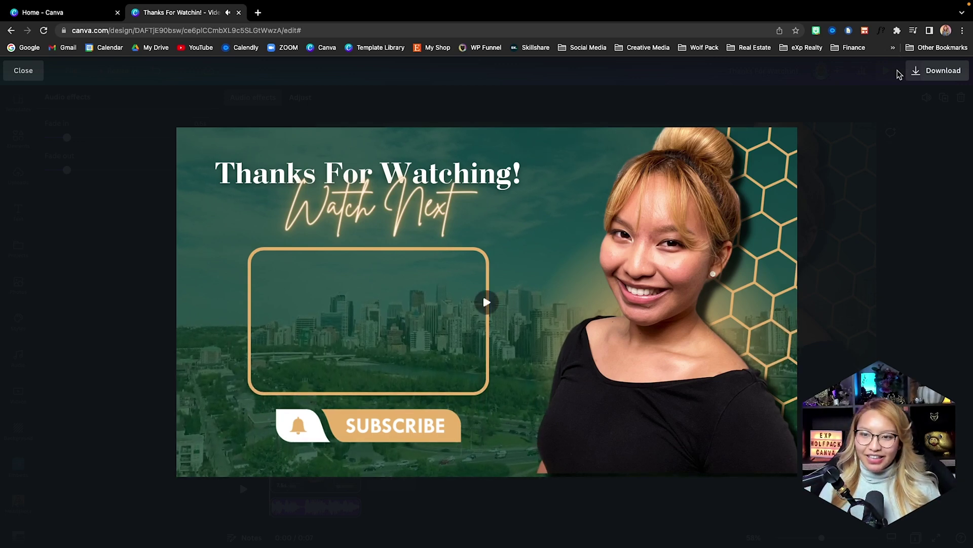
{"action": "left_click", "coordinate": [897, 213]}
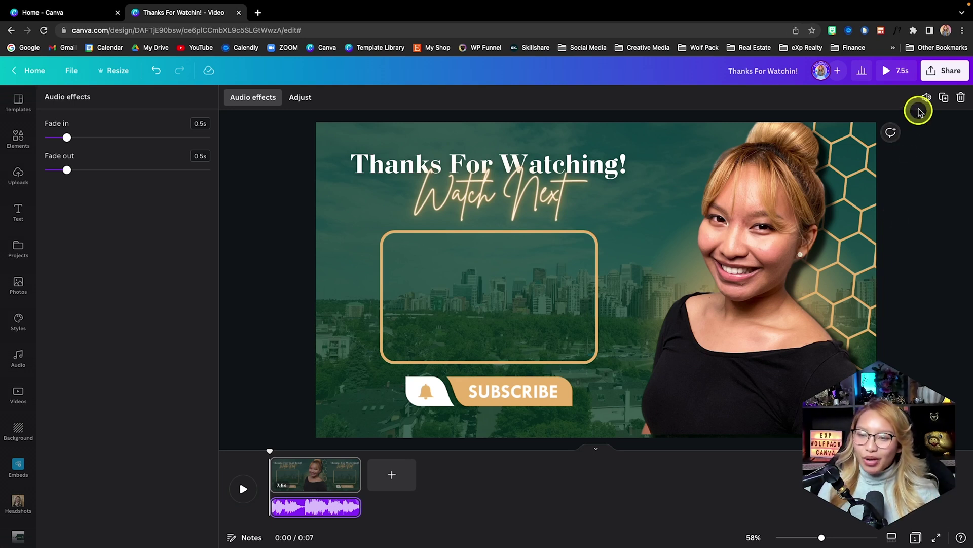
Step: Download the design as an MP4 video, continuing past the music copyright screen
{"action": "left_click", "coordinate": [933, 74]}
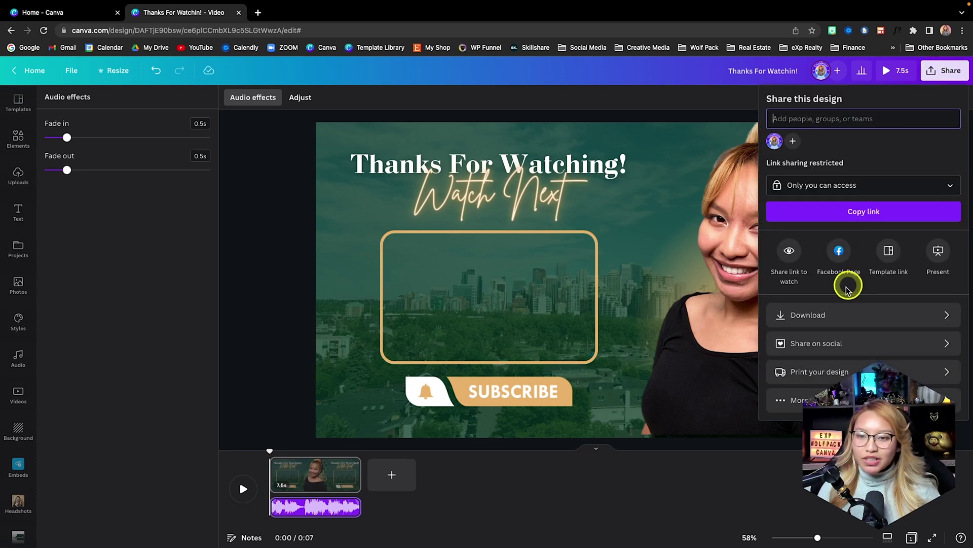
{"action": "left_click", "coordinate": [823, 315]}
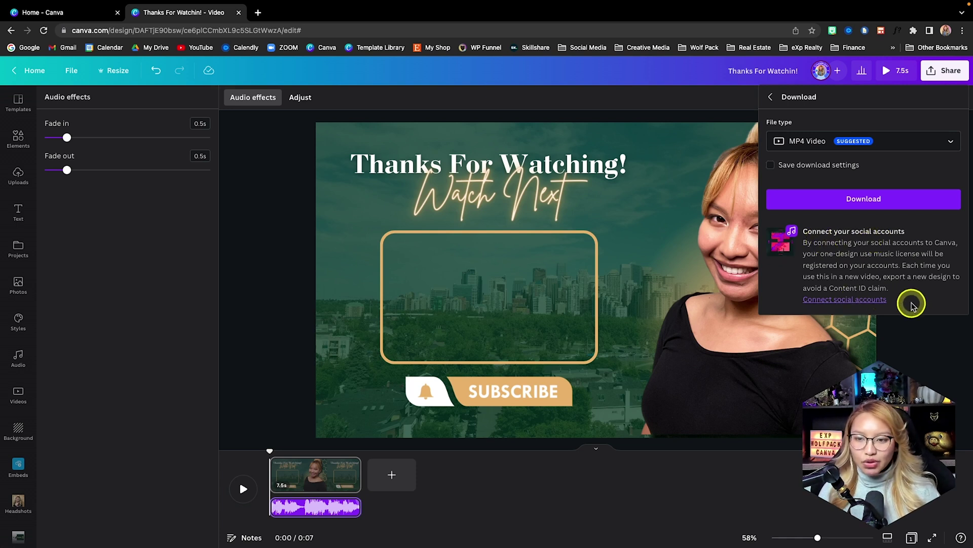
{"action": "left_click", "coordinate": [857, 300]}
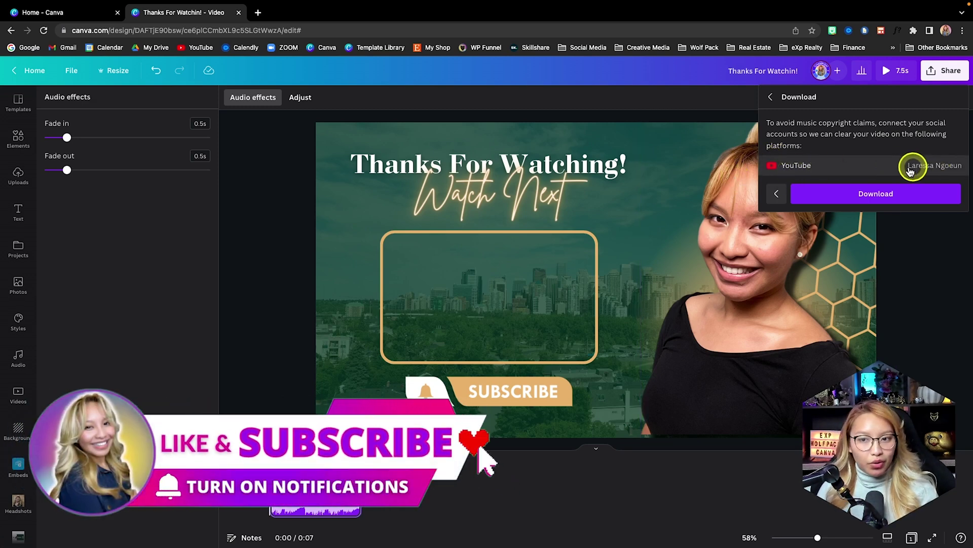
{"action": "left_click", "coordinate": [861, 197]}
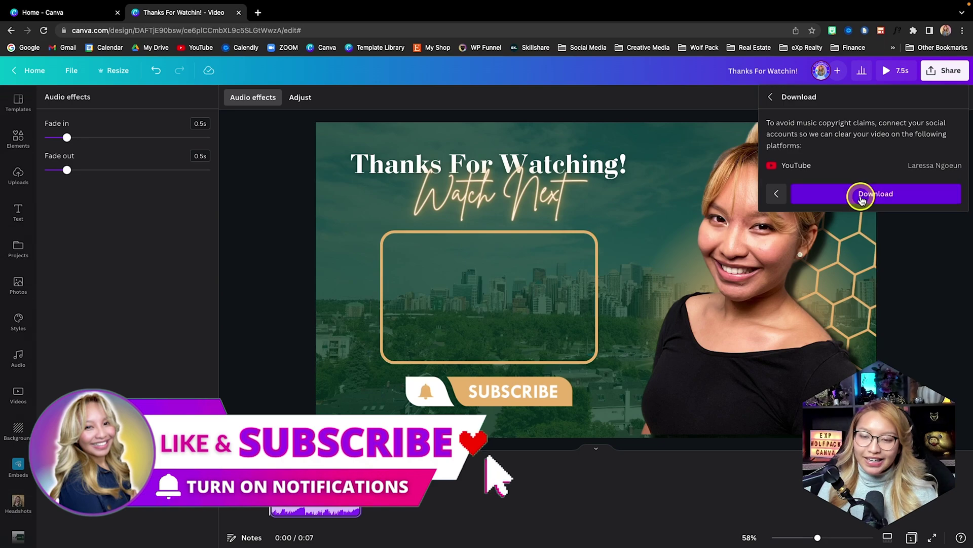